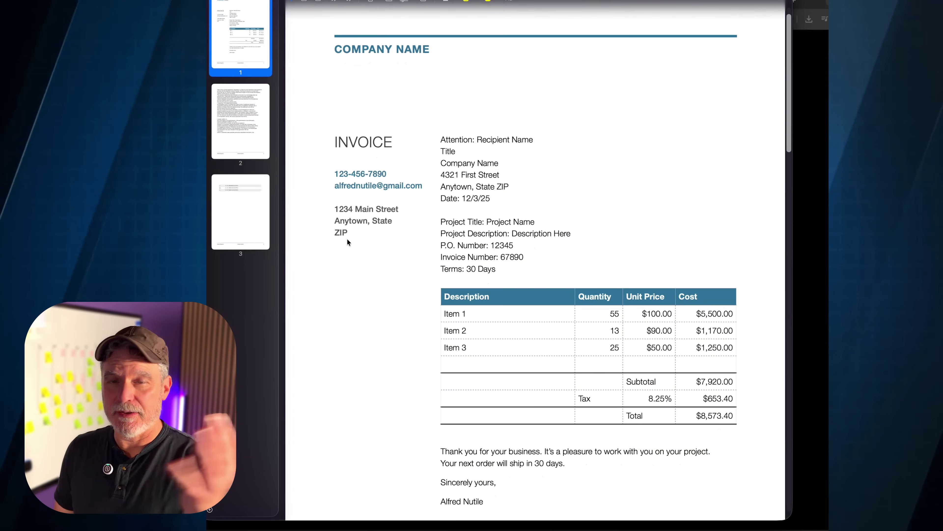
Scroll the Preview document past page 1 to page 2's license agreement text.
scroll(348, 240, down, 5)
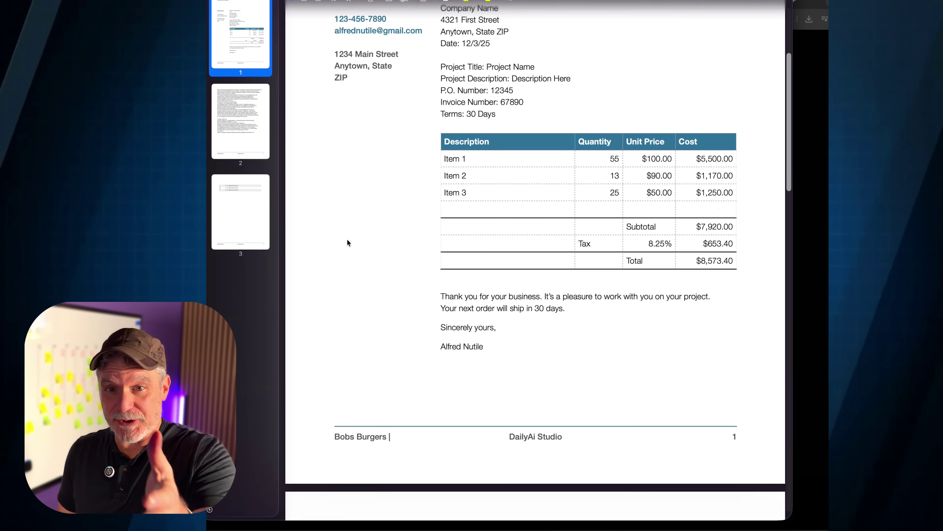
scroll(347, 240, down, 10)
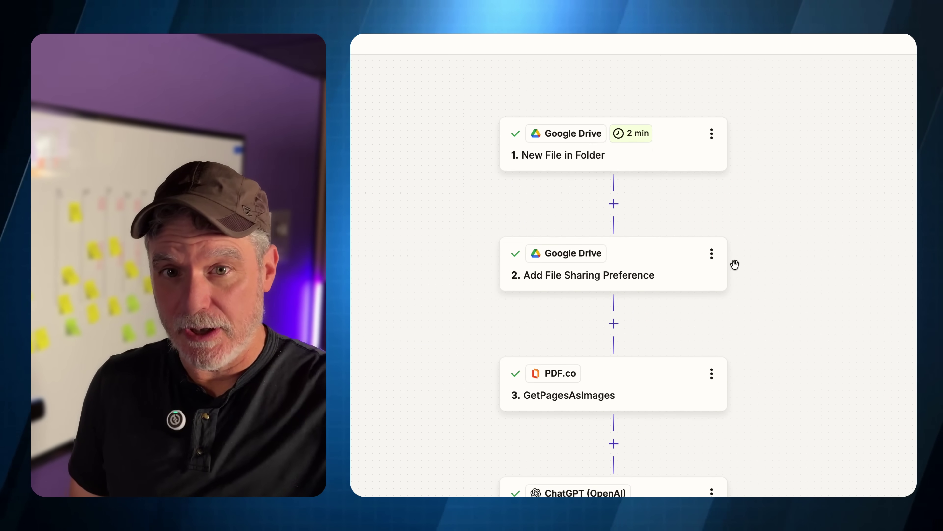
scroll(734, 264, down, 3)
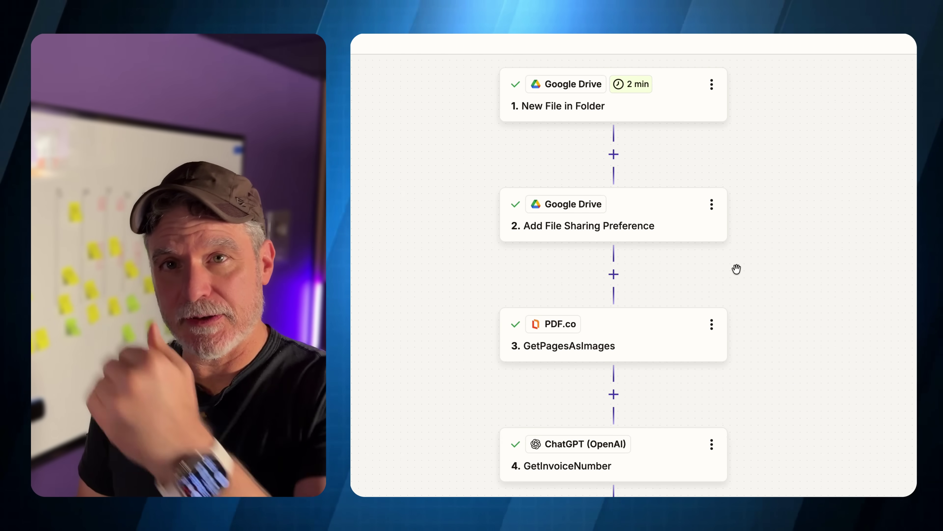
scroll(736, 268, down, 10)
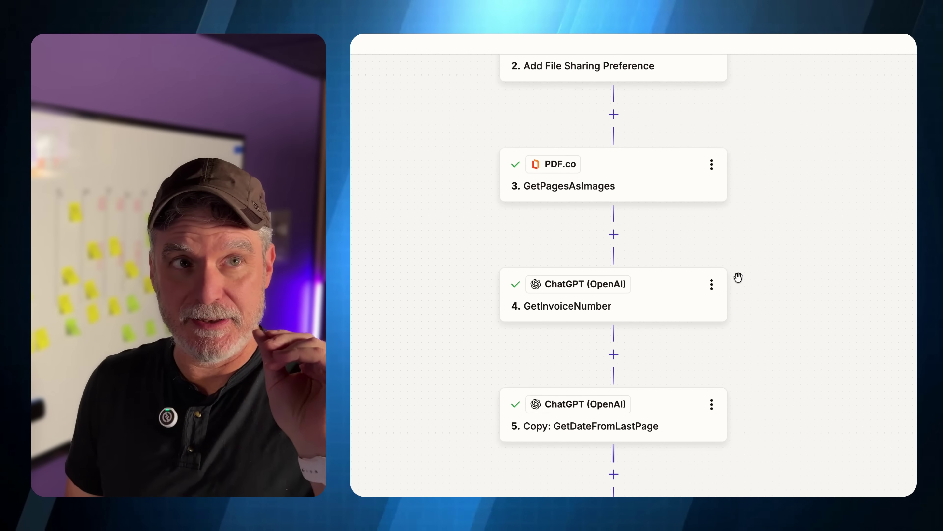
scroll(739, 278, down, 13)
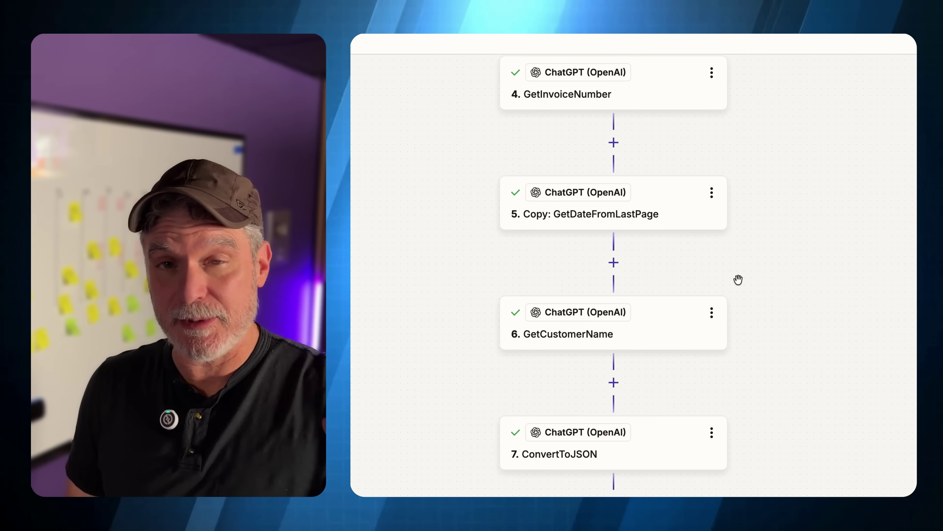
scroll(739, 280, down, 7)
scroll(736, 287, down, 4)
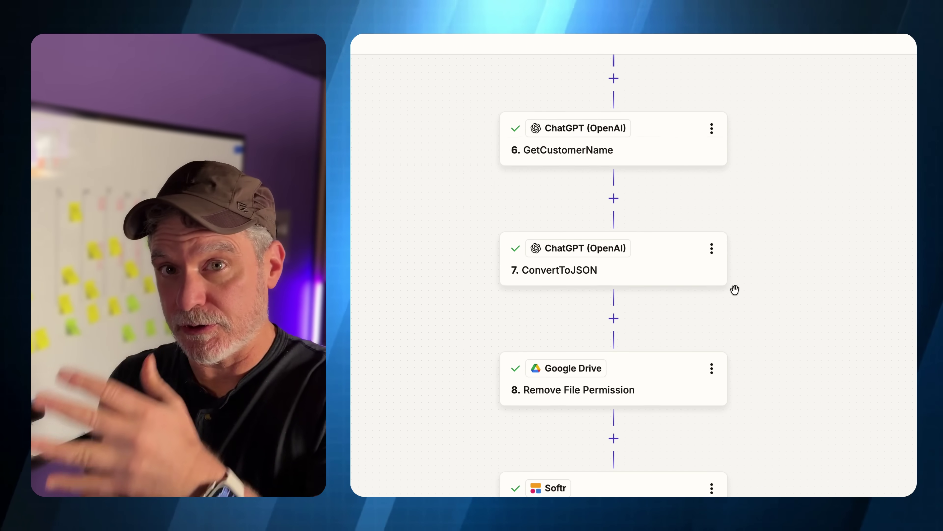
scroll(734, 289, down, 15)
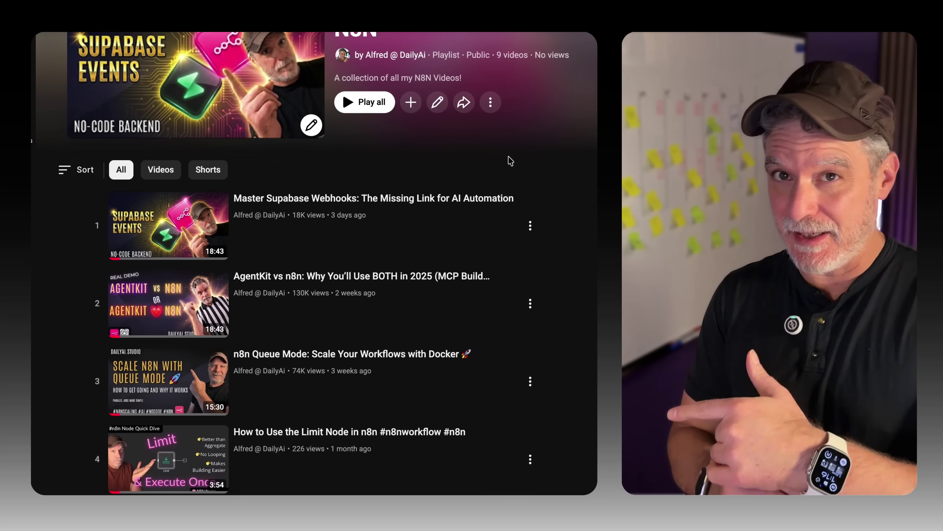
scroll(511, 161, down, 5)
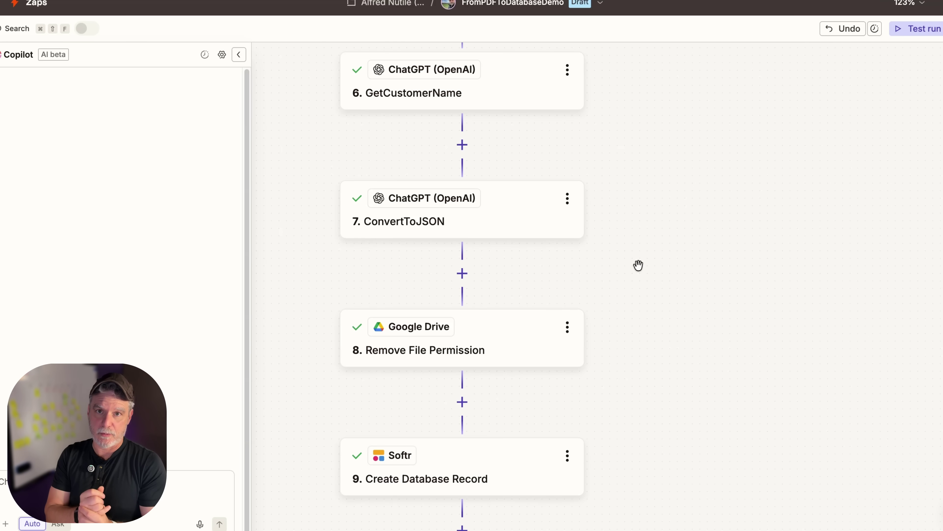
Pan the Copilot-built zap canvas so the Trigger and Action cards are fully visible.
scroll(670, 234, up, 15)
scroll(670, 234, down, 3)
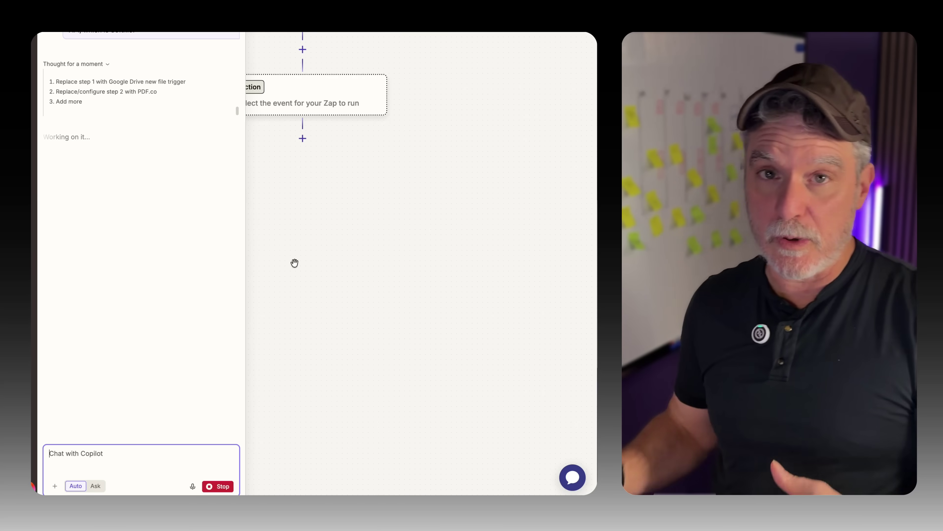
drag(294, 264, 385, 302)
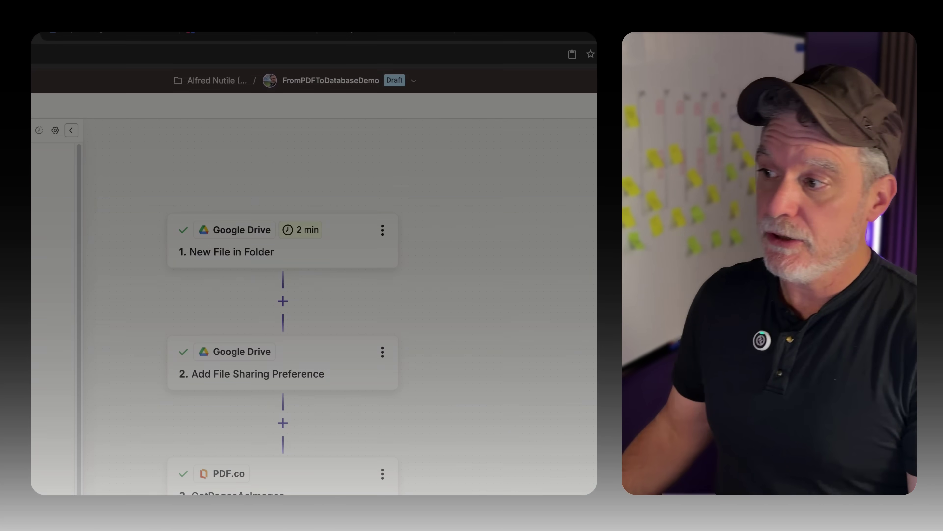
In Preview, select invoice number 67890, then jump to page 3's timestamped rows.
key(super+Tab)
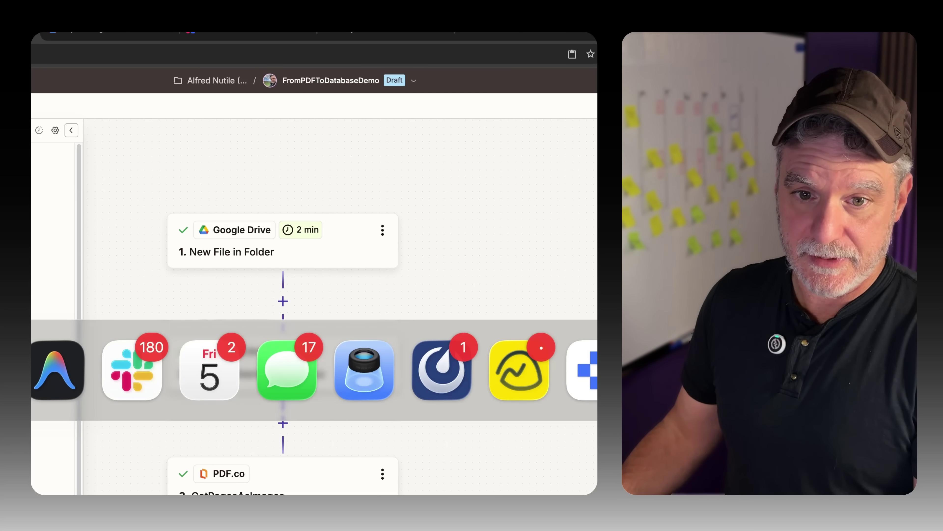
click(365, 394)
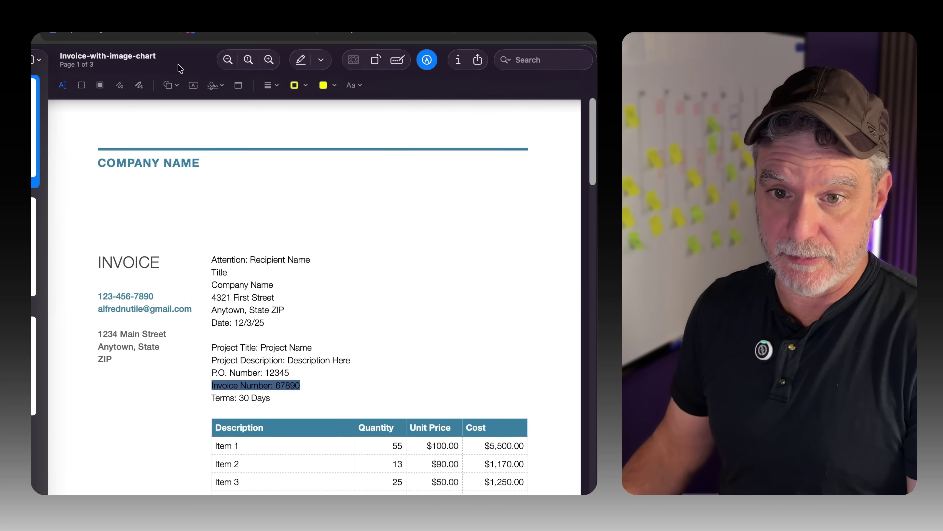
scroll(369, 277, down, 1)
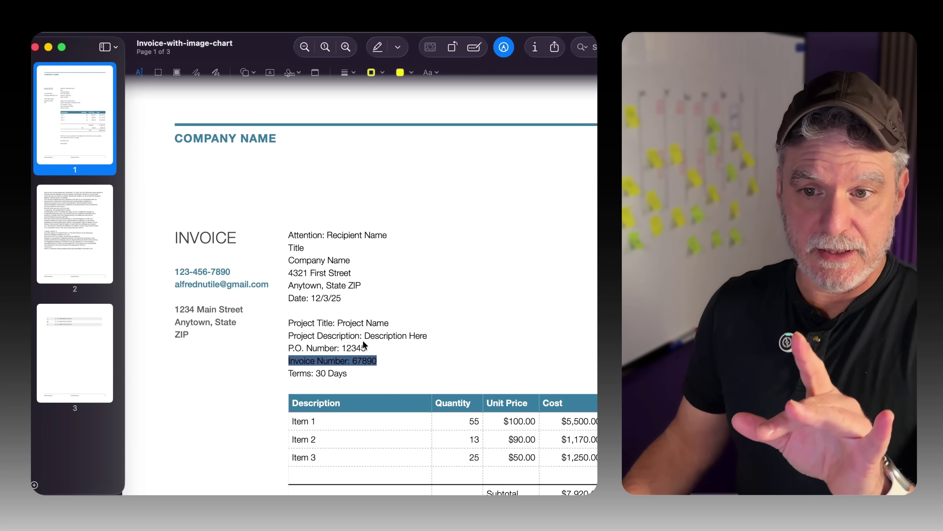
click(358, 349)
double_click(360, 358)
scroll(360, 357, down, 5)
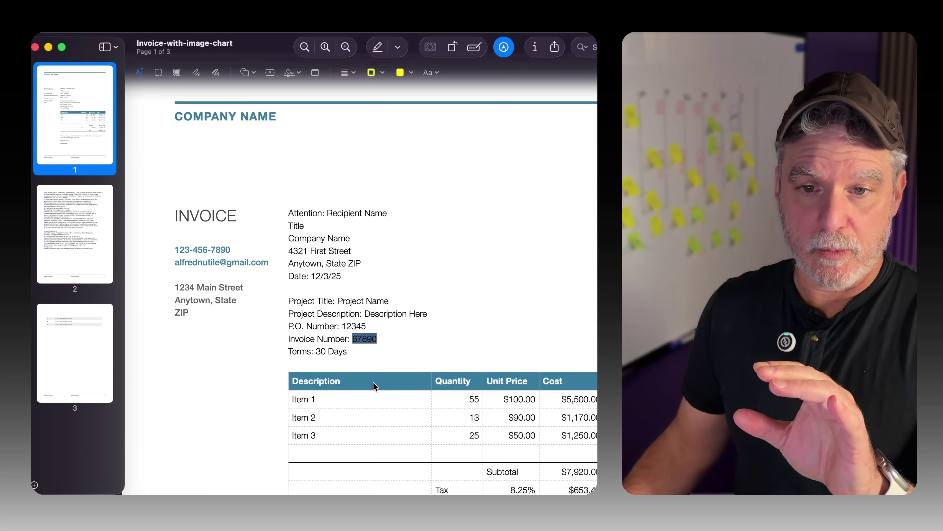
click(90, 339)
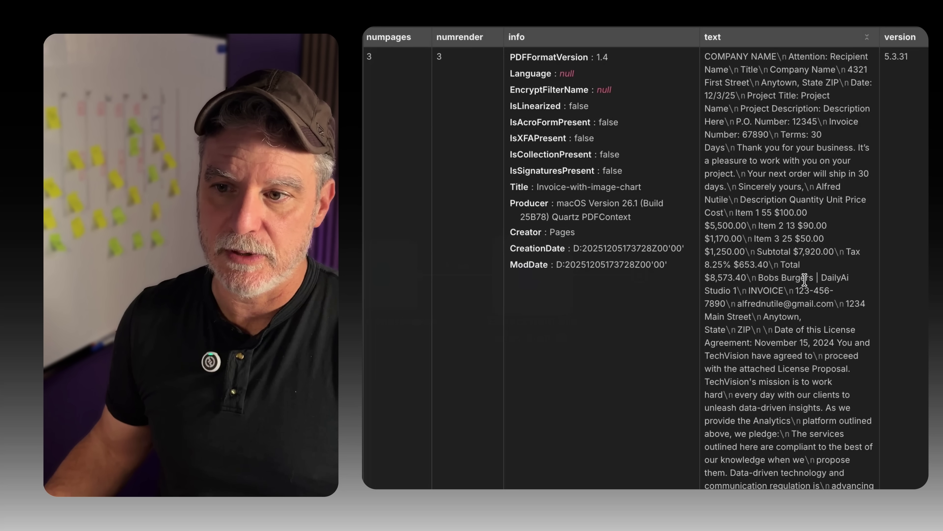
Scroll the Extract from File output to the end and select all the extracted invoice text.
scroll(804, 283, down, 2)
scroll(804, 283, down, 15)
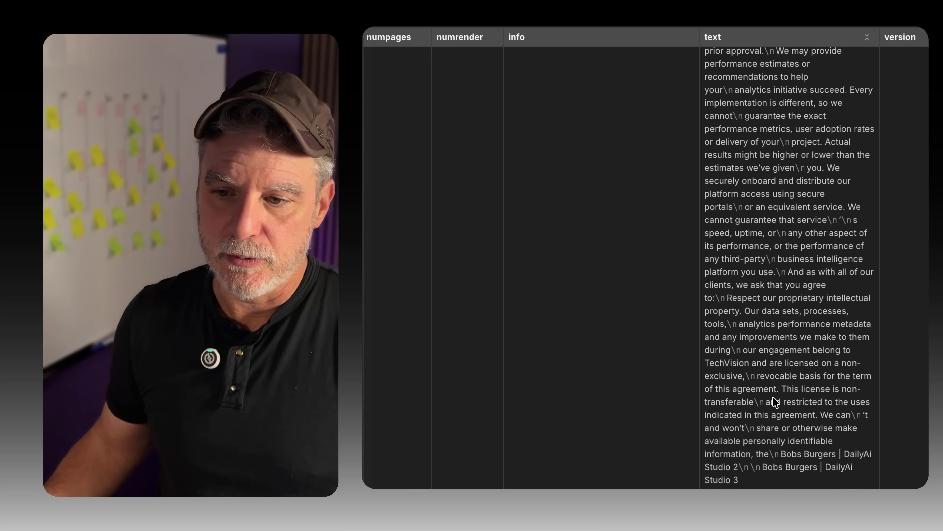
drag(768, 478, 697, 219)
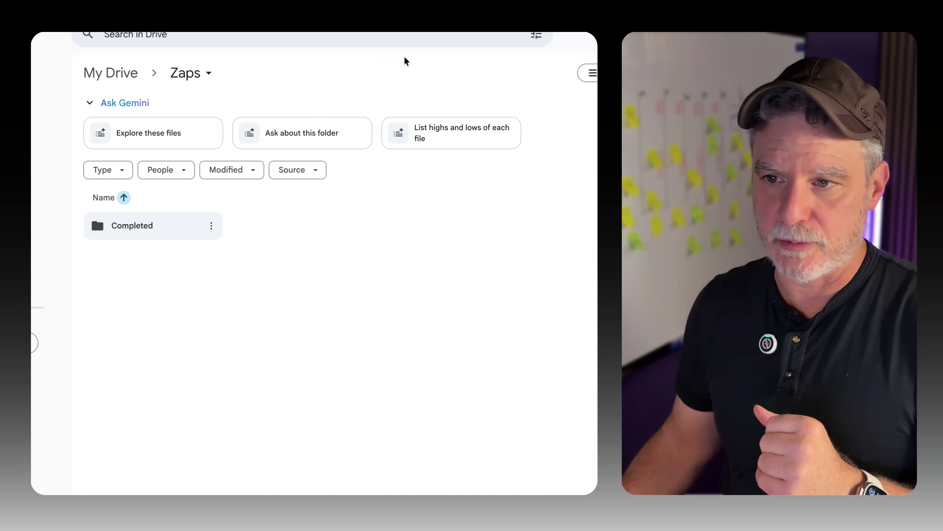
Drop the Invoice-with-image-chart PDF from Finder into the Google Drive Zaps folder.
drag(492, 145, 215, 327)
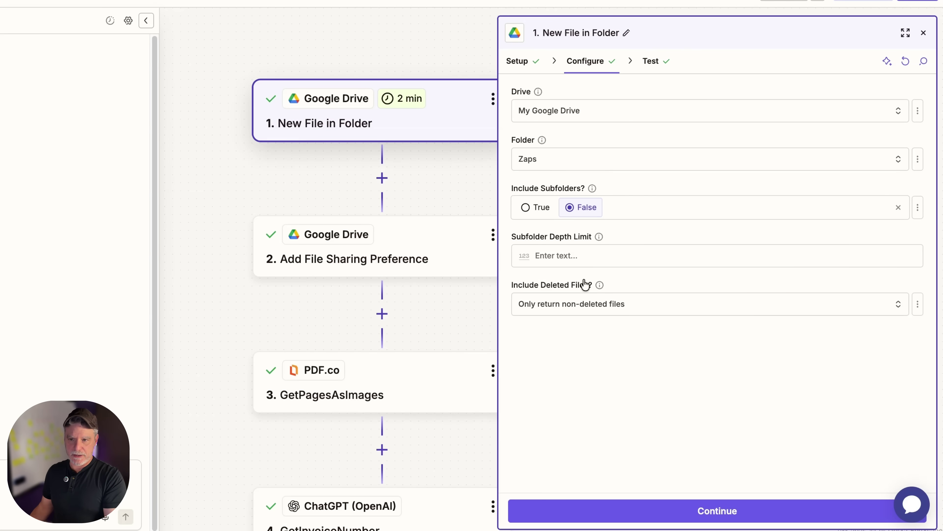
Search the trigger's folder for new records until File E appears above Files D, C, B and A.
click(659, 61)
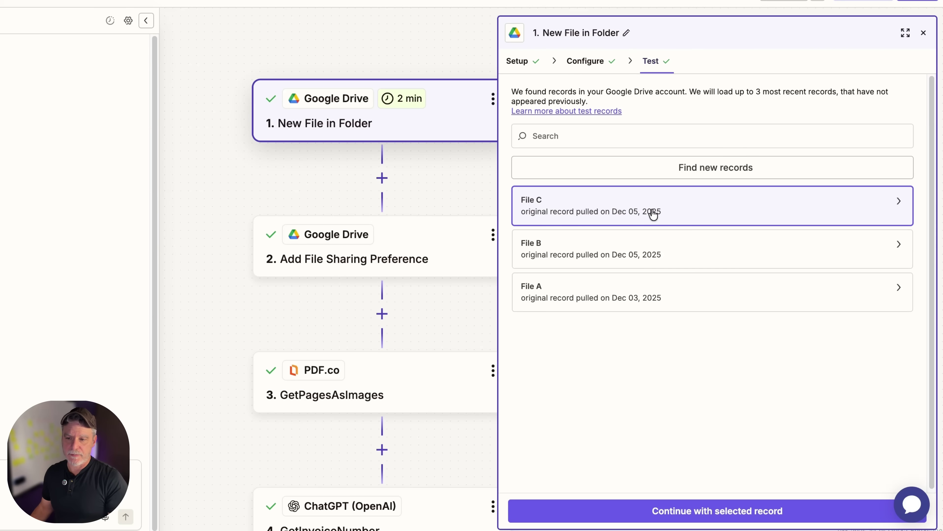
click(659, 172)
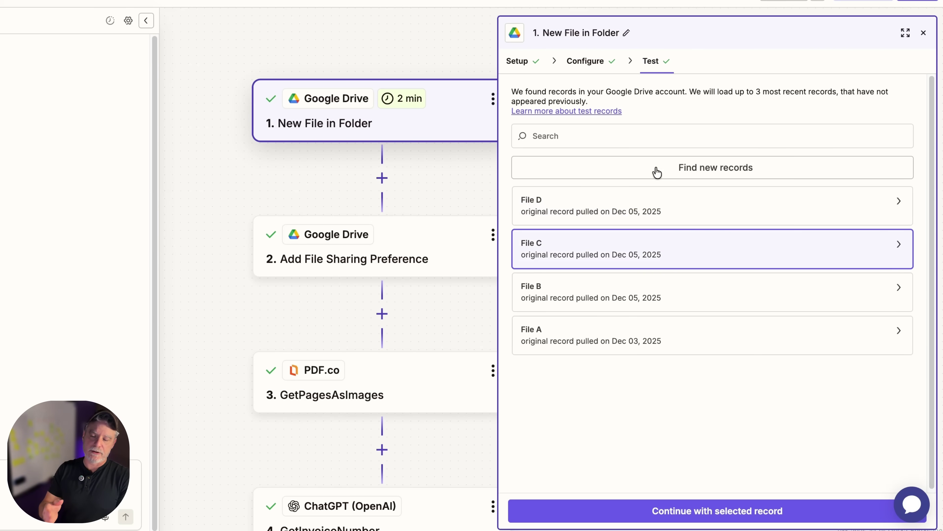
click(689, 201)
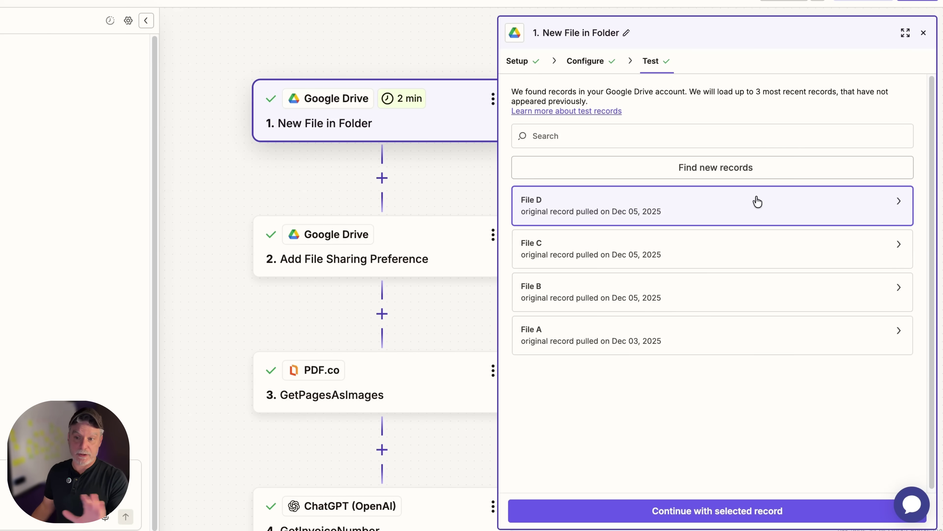
click(737, 171)
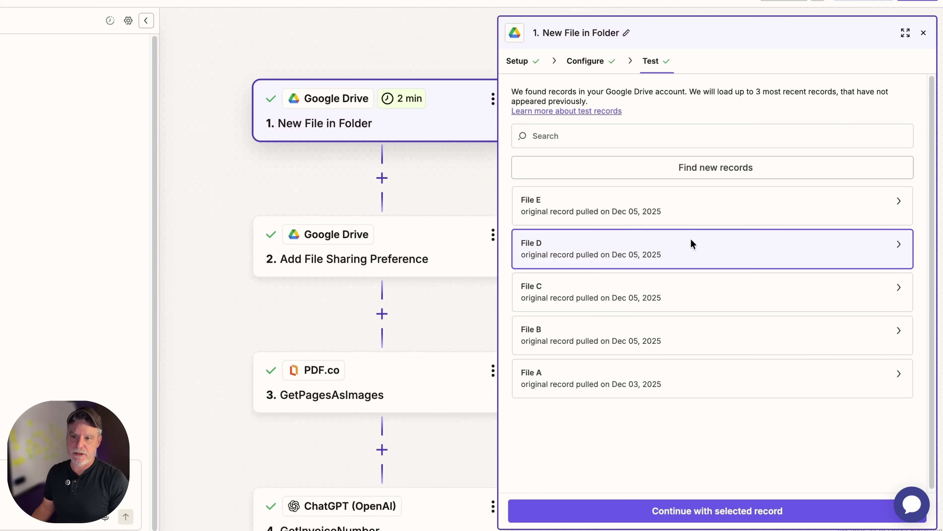
mouse_move(680, 216)
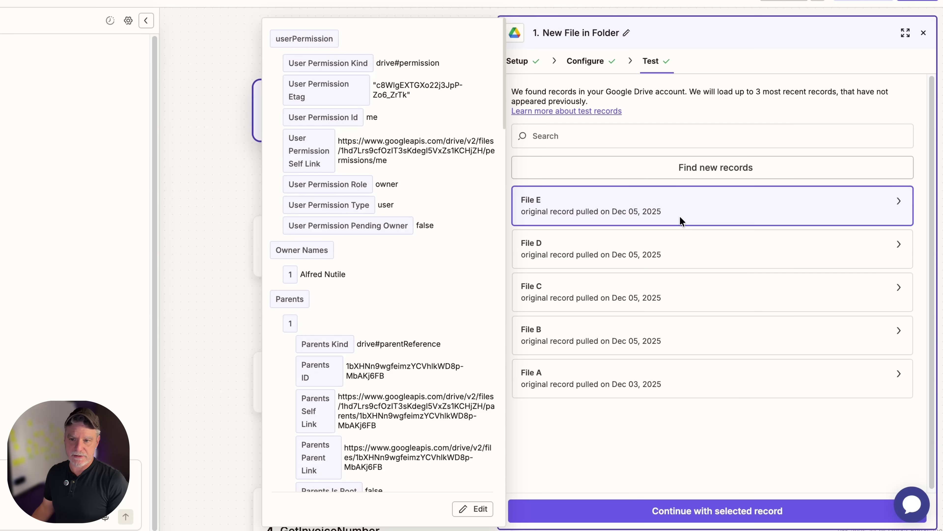
Move to the Add File Sharing Preference step and delete the mapped ID from File Id.
click(581, 513)
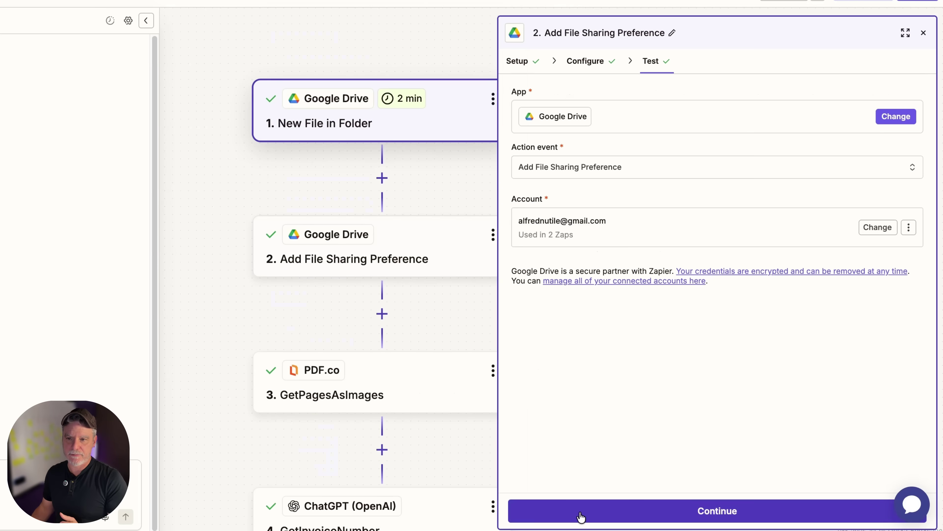
click(581, 516)
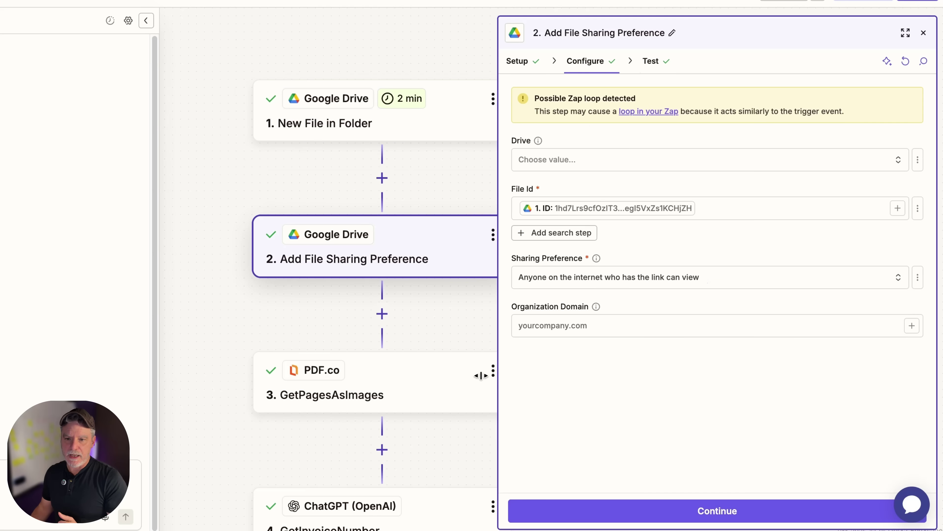
click(524, 69)
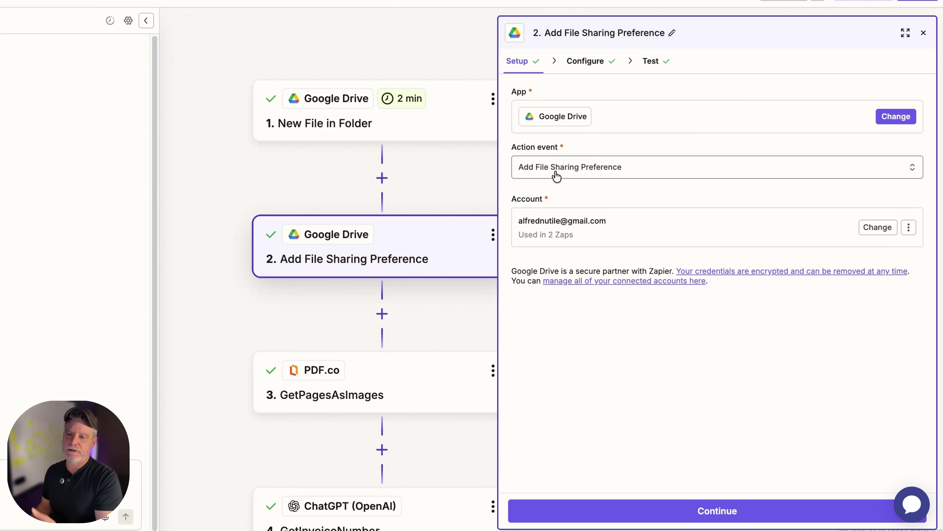
click(585, 63)
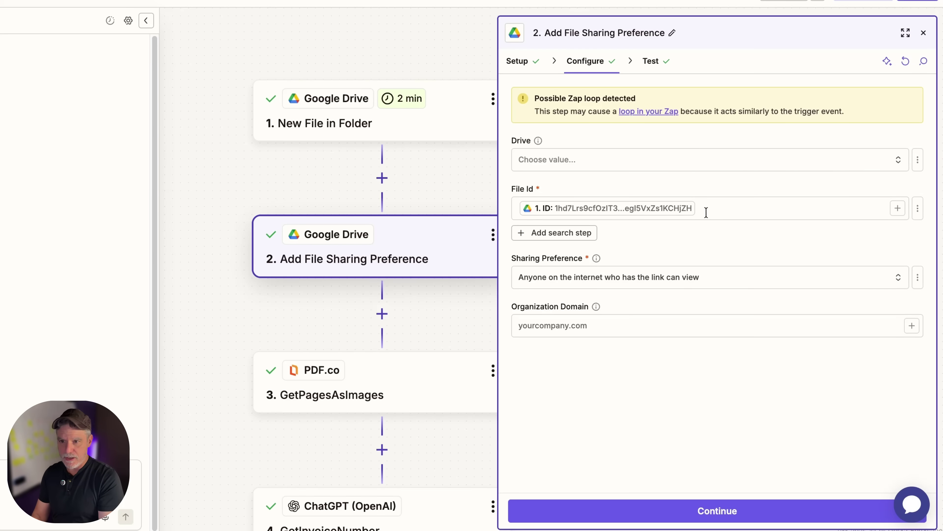
click(706, 213)
key(BackSpace)
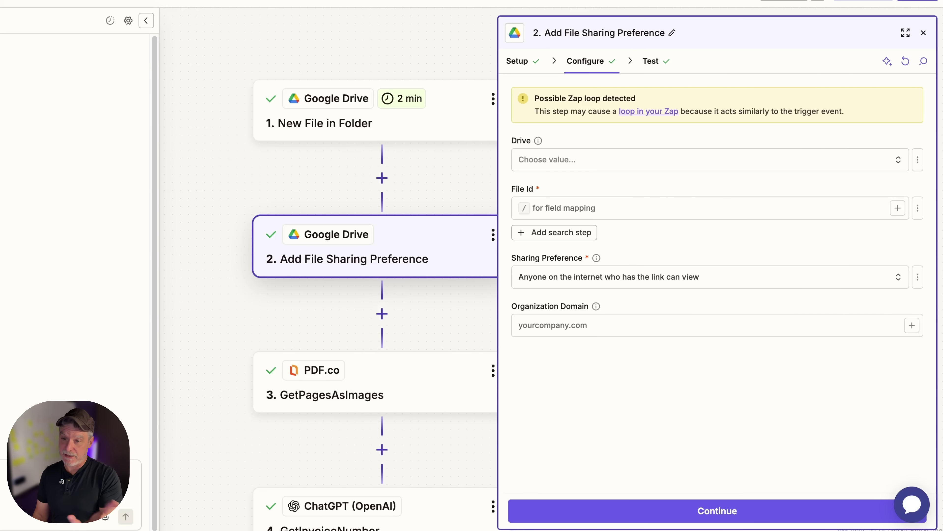
Type / in File Id and browse the New File in Folder trigger's data fields.
text(/)
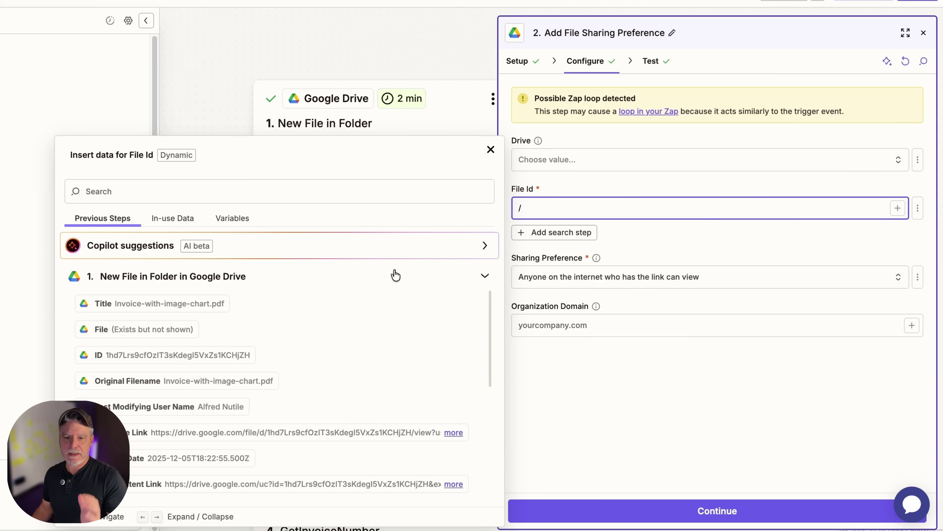
scroll(275, 358, down, 2)
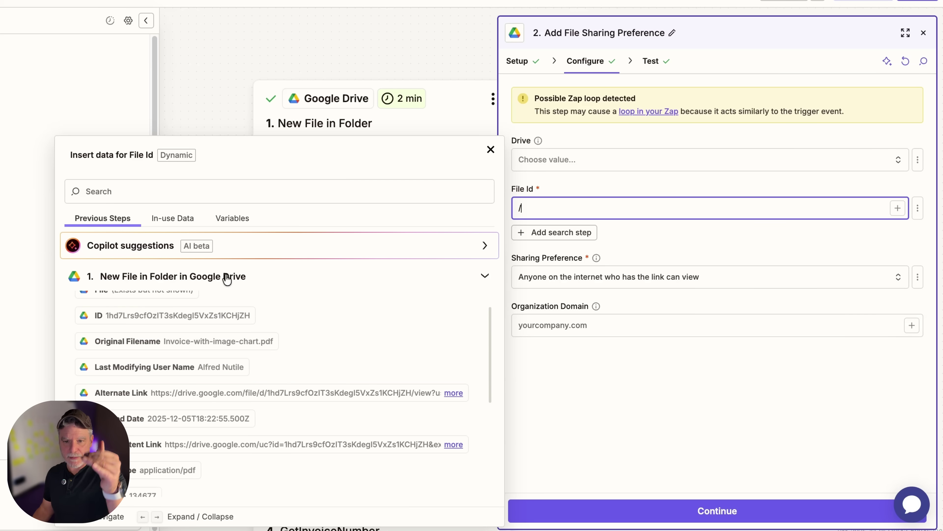
scroll(202, 337, down, 2)
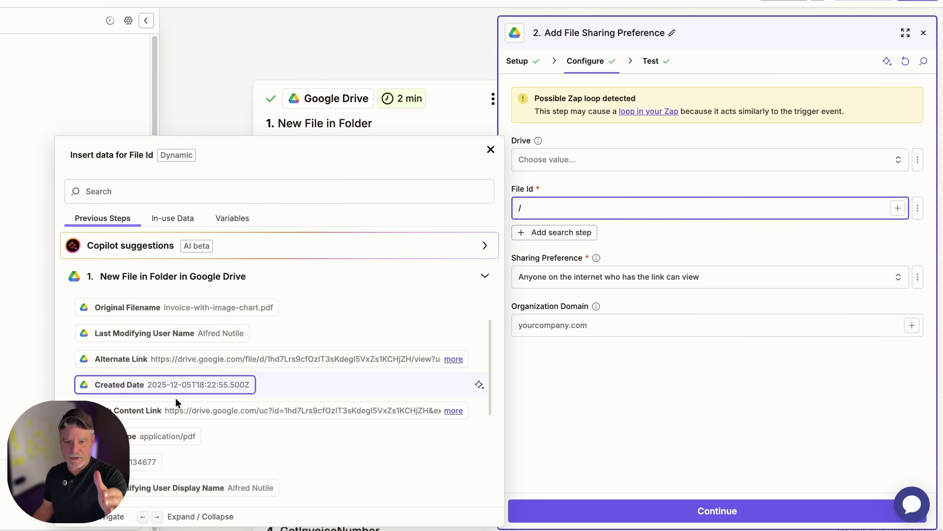
scroll(171, 420, up, 3)
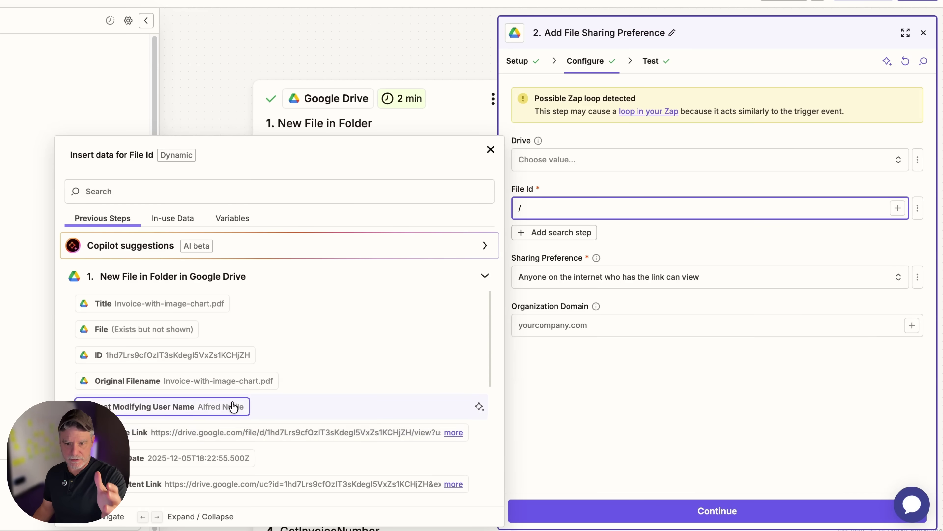
scroll(233, 406, down, 6)
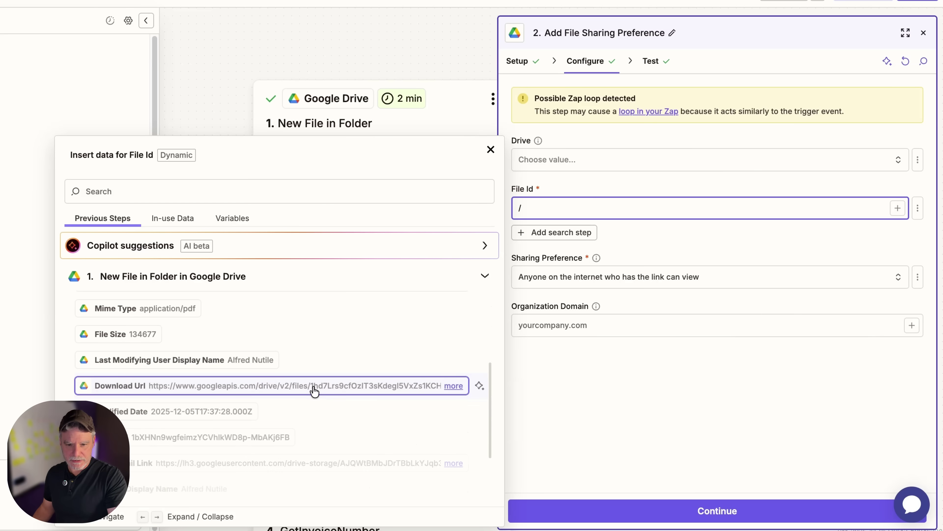
scroll(341, 387, down, 4)
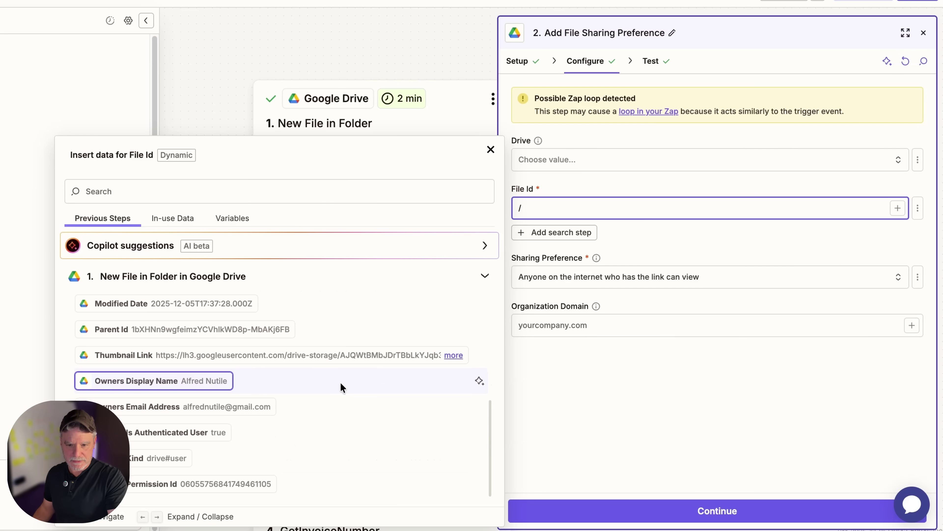
scroll(341, 383, down, 3)
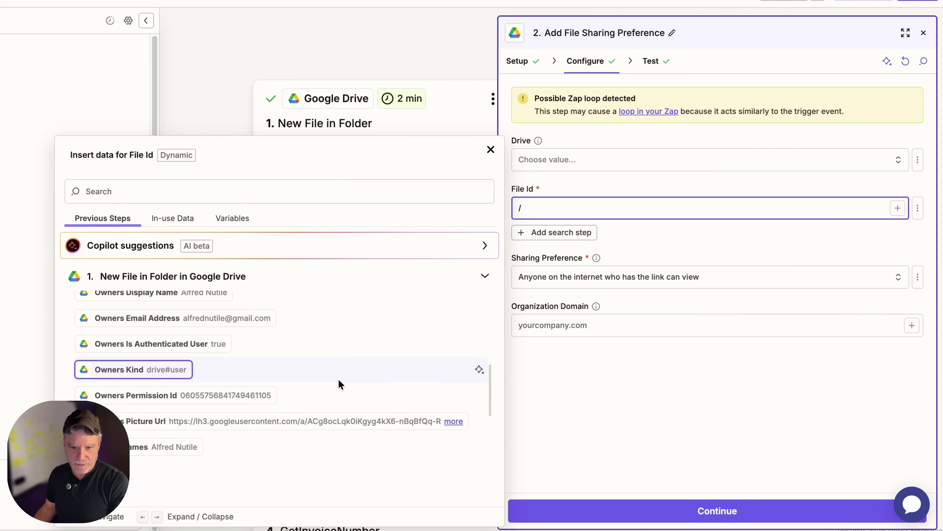
scroll(339, 380, down, 5)
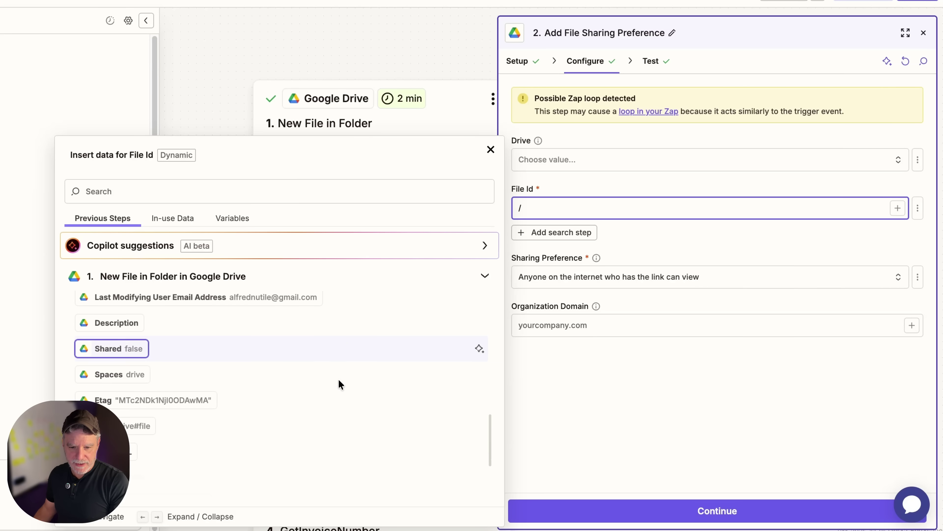
scroll(338, 379, down, 5)
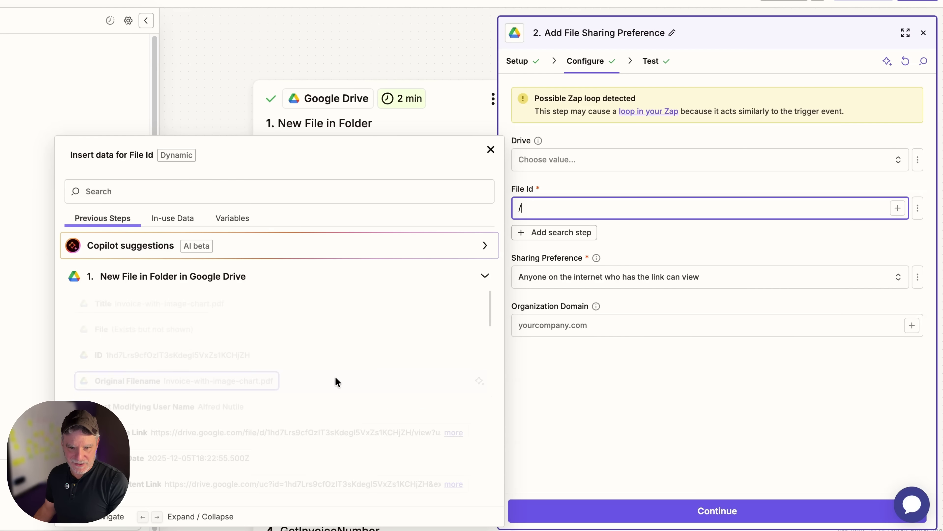
scroll(307, 397, down, 5)
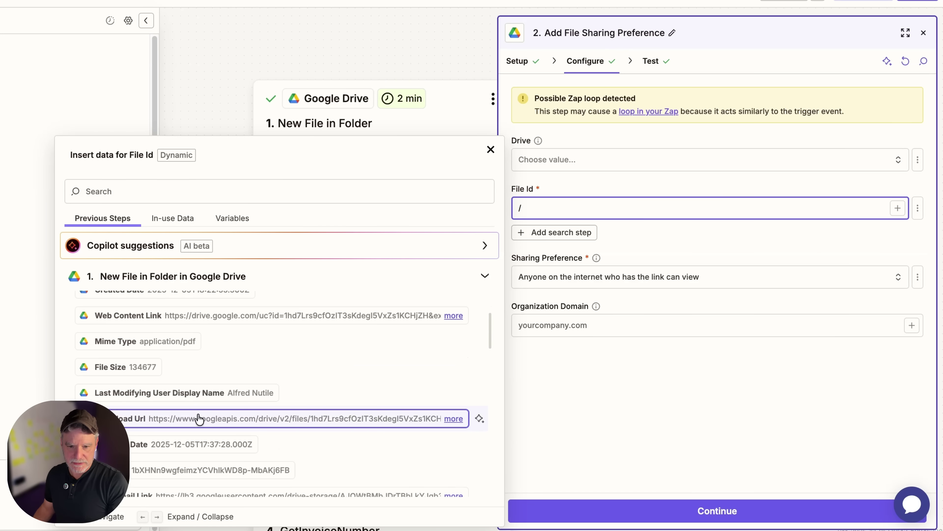
Map the trigger's Download Url into File Id and test the step, which fails with 404.
click(199, 419)
click(641, 359)
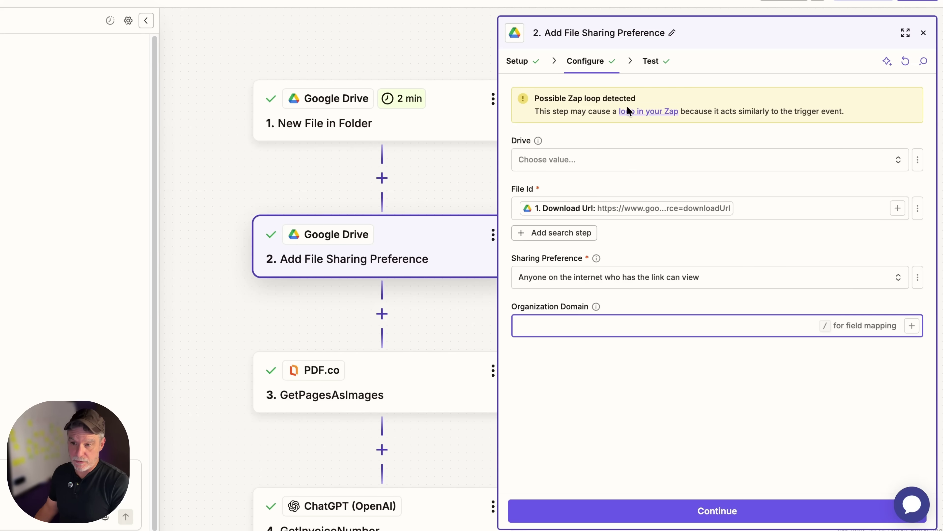
click(650, 63)
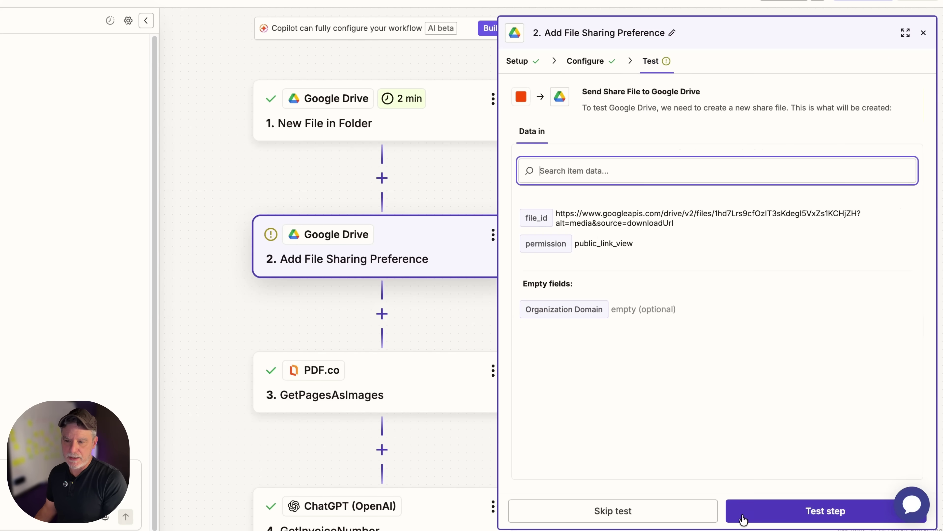
click(765, 512)
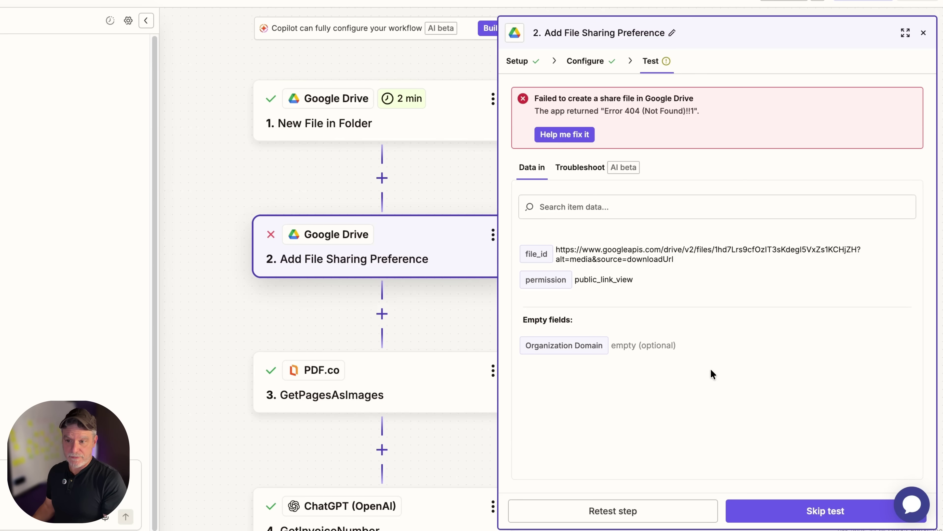
Replace File Id with the trigger's ID, retest successfully, and select the returned Shareable Link.
click(596, 68)
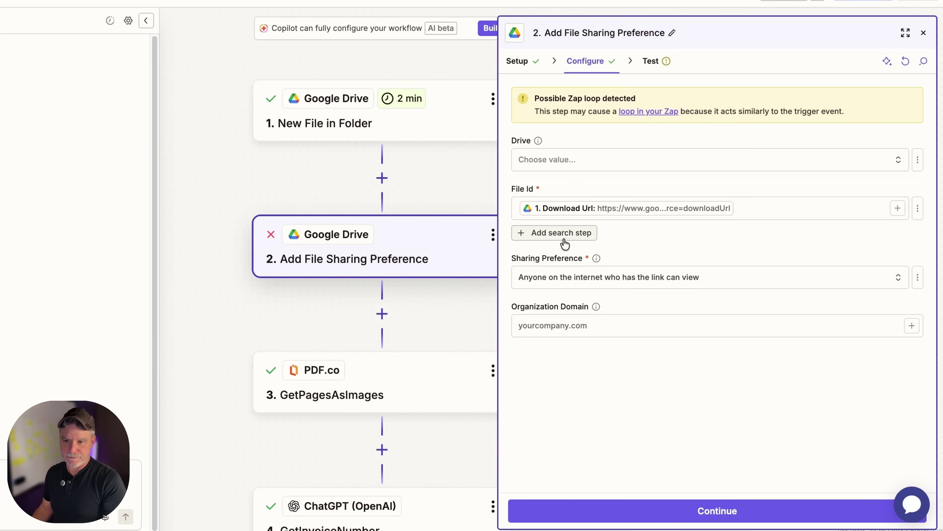
text(/)
key(Down)
key(Down)
key(Return)
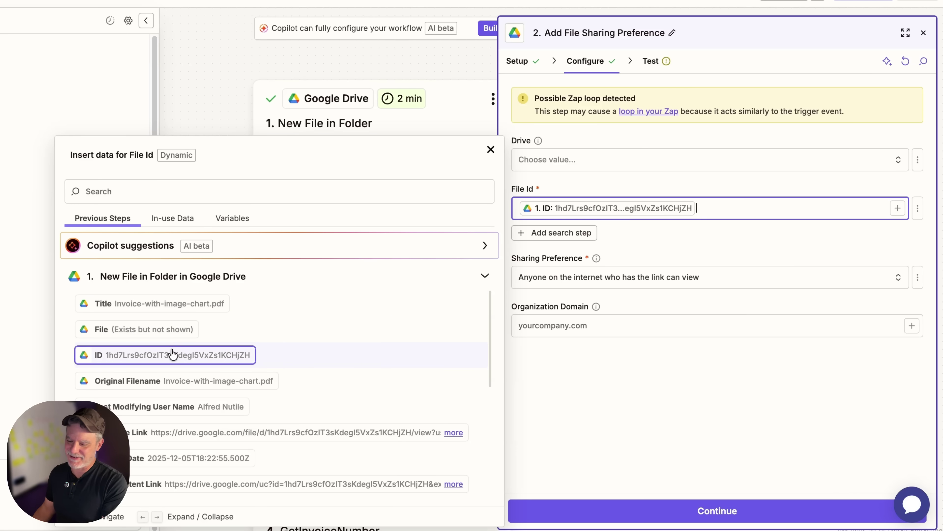
click(627, 88)
click(651, 61)
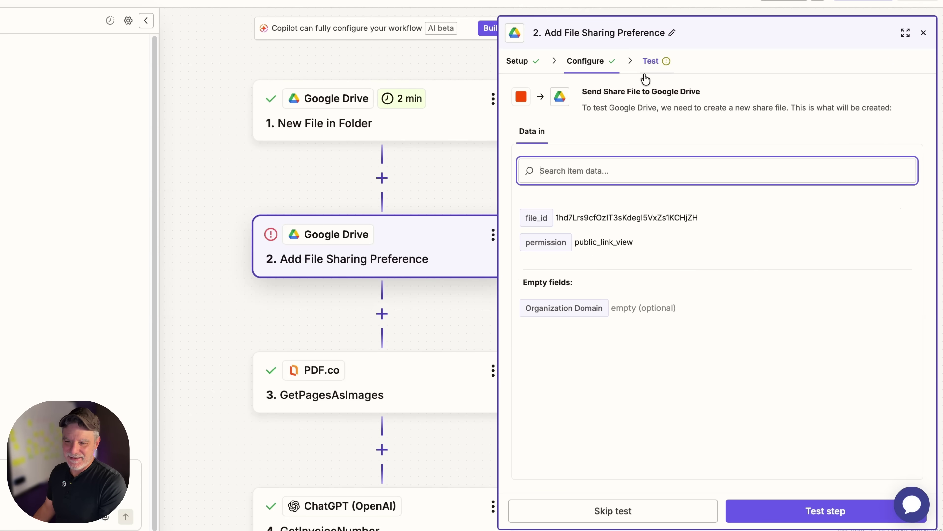
click(751, 511)
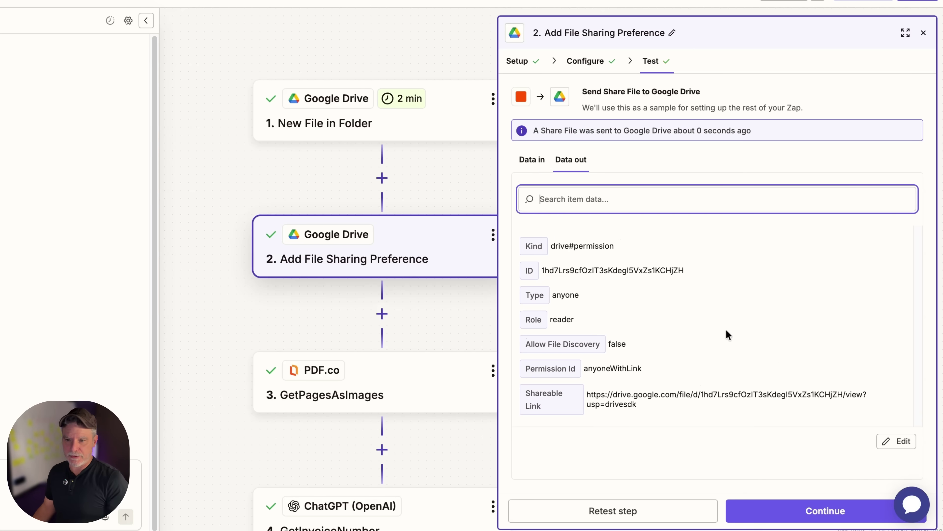
click(586, 398)
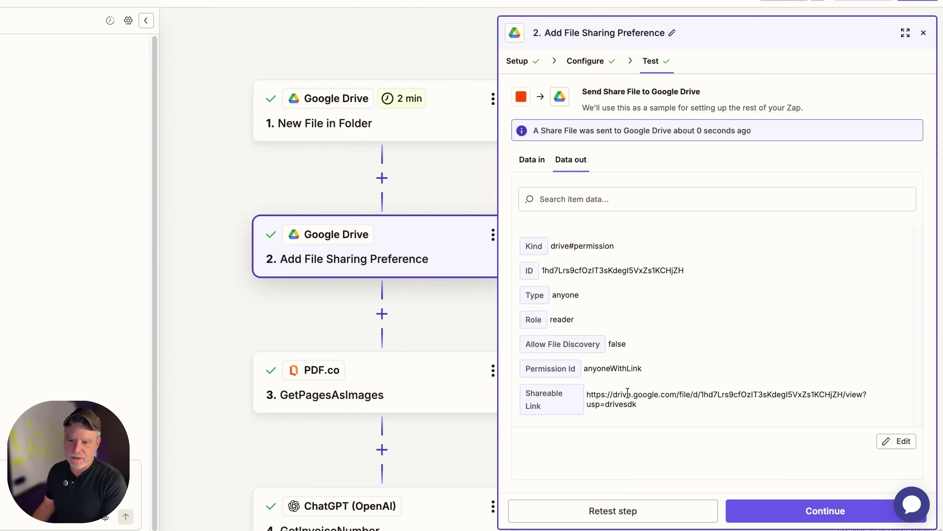
drag(661, 411, 589, 396)
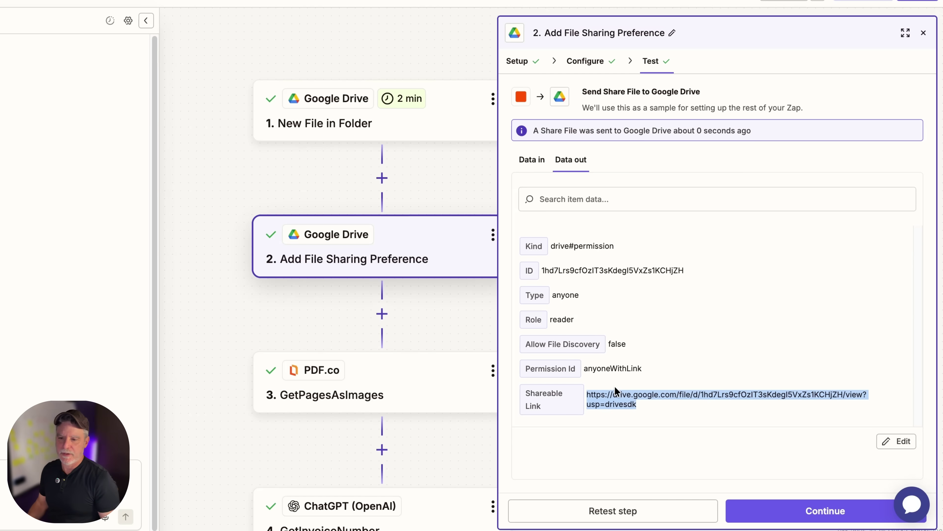
Advance to the PDF.co GetPagesAsImages step and confirm step 2's Shareable Link is its Source File URL.
click(774, 518)
click(662, 510)
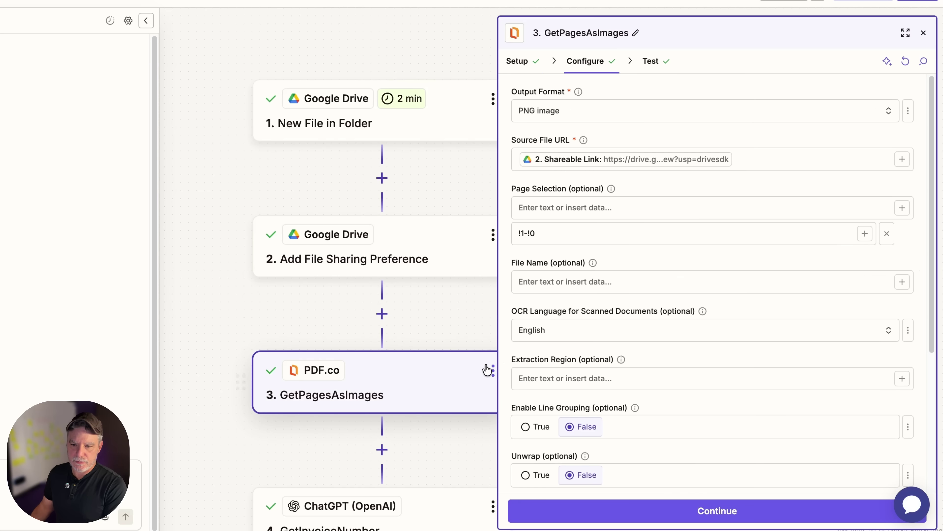
click(443, 269)
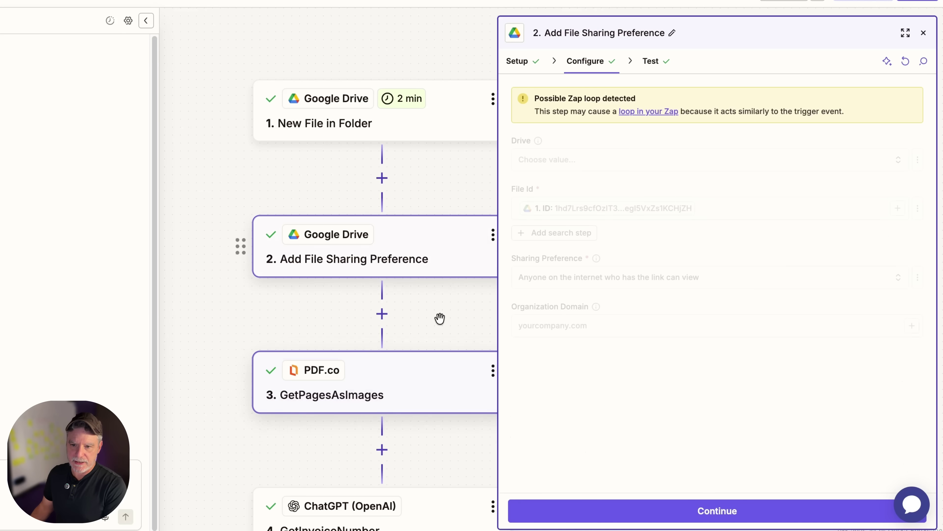
click(436, 383)
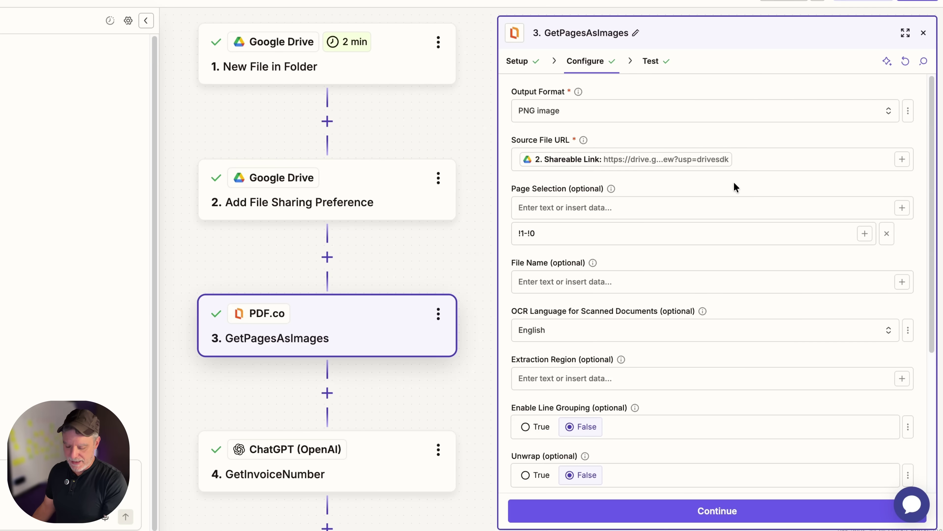
Compare with page 3 of the invoice PDF and select the Page Selection value !1-!0.
key(super+Tab)
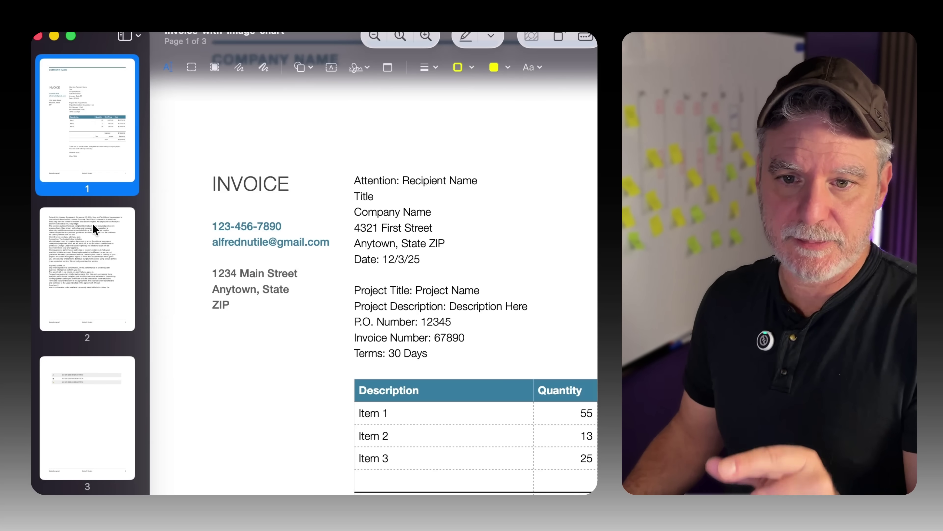
click(94, 412)
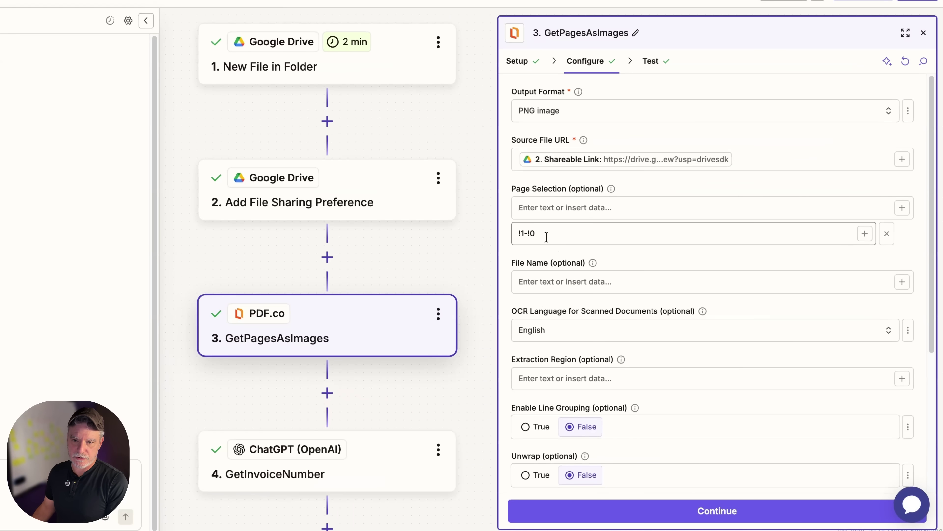
triple_click(546, 236)
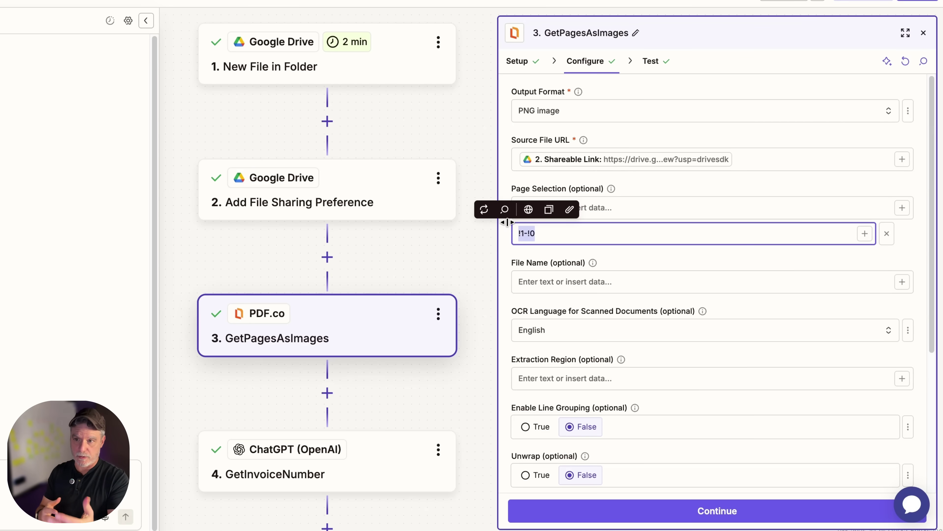
Rerun the GetPagesAsImages test and inspect the returned page image.
click(650, 62)
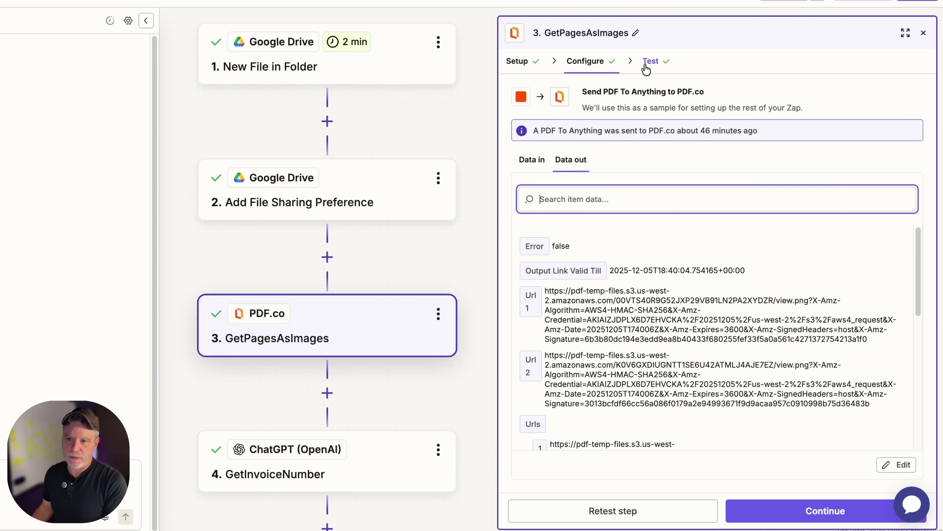
click(701, 519)
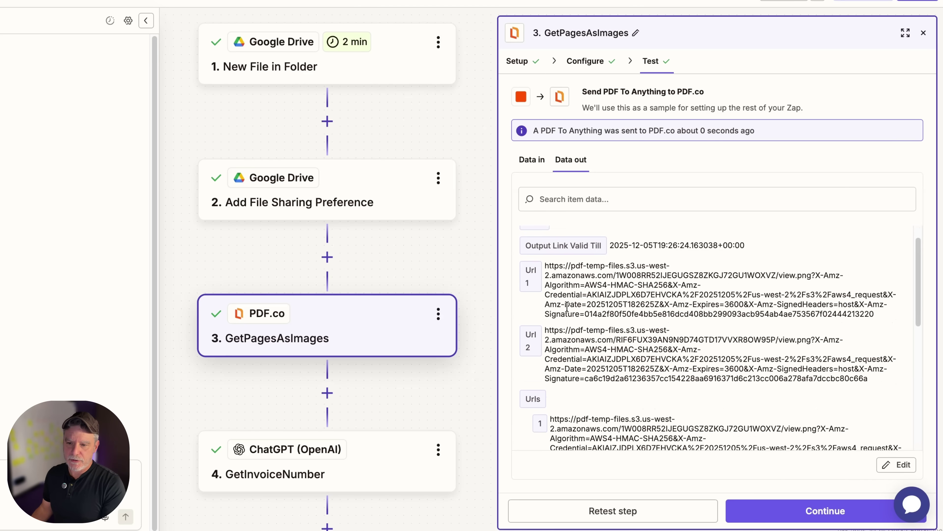
scroll(639, 268, down, 3)
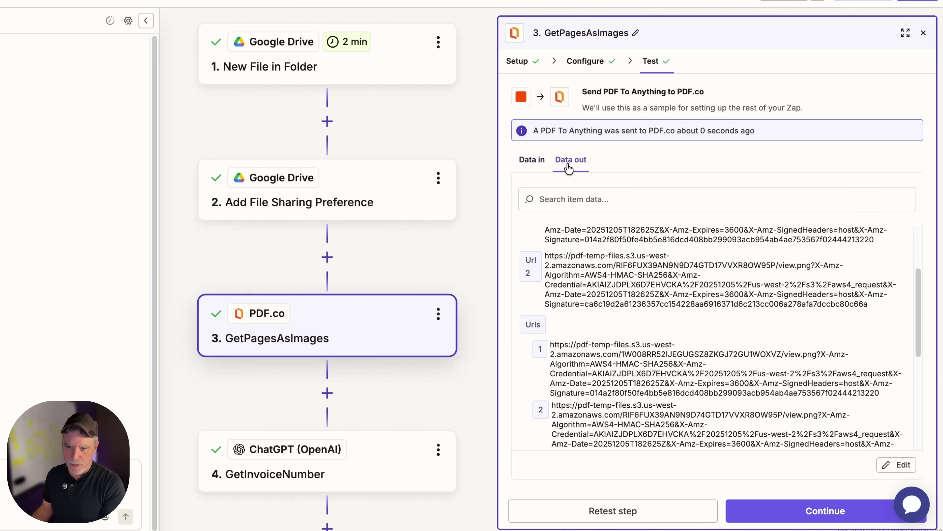
scroll(580, 327, down, 5)
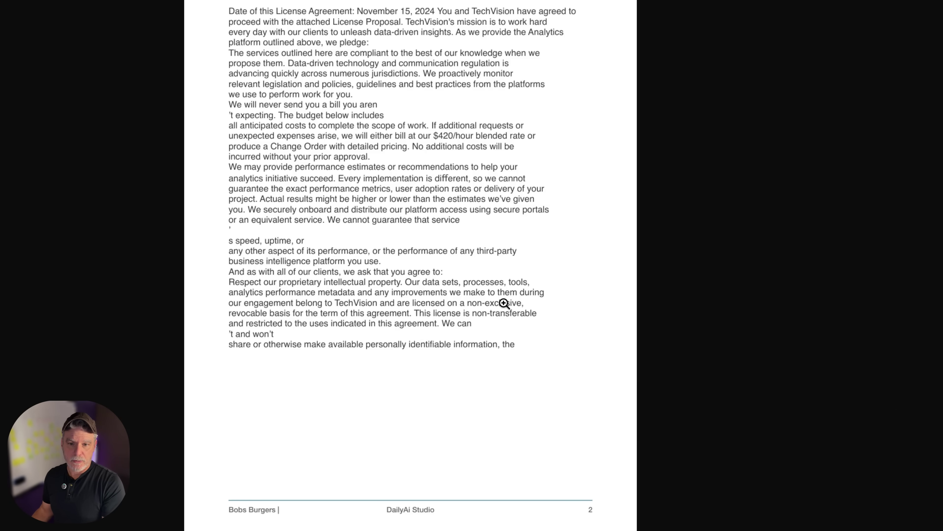
click(520, 335)
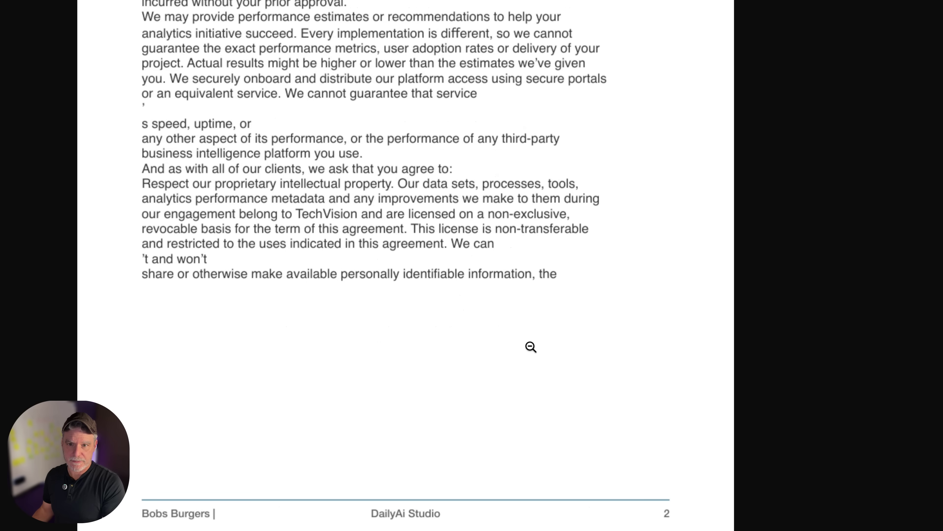
scroll(531, 345, down, 1)
key(super+w)
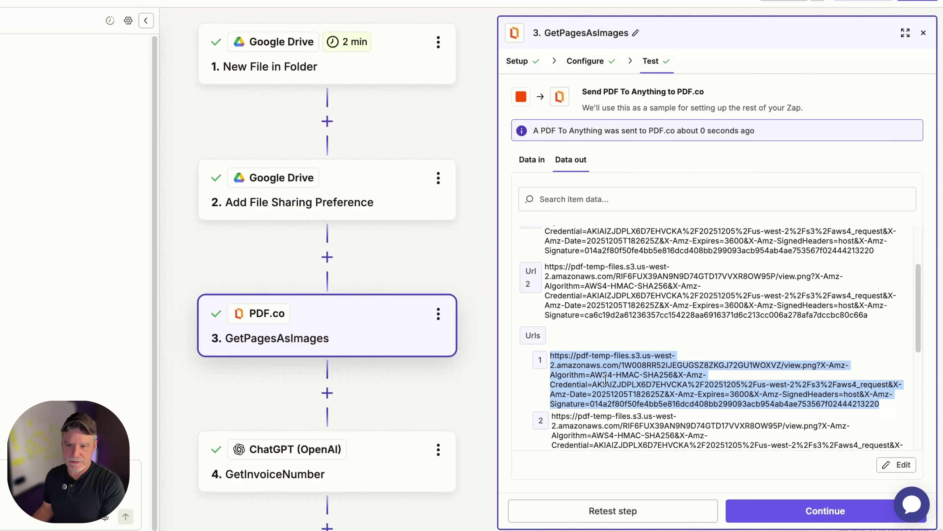
Clear the Url 2 value from the PDF.co test output.
scroll(564, 313, down, 4)
drag(552, 263, 902, 318)
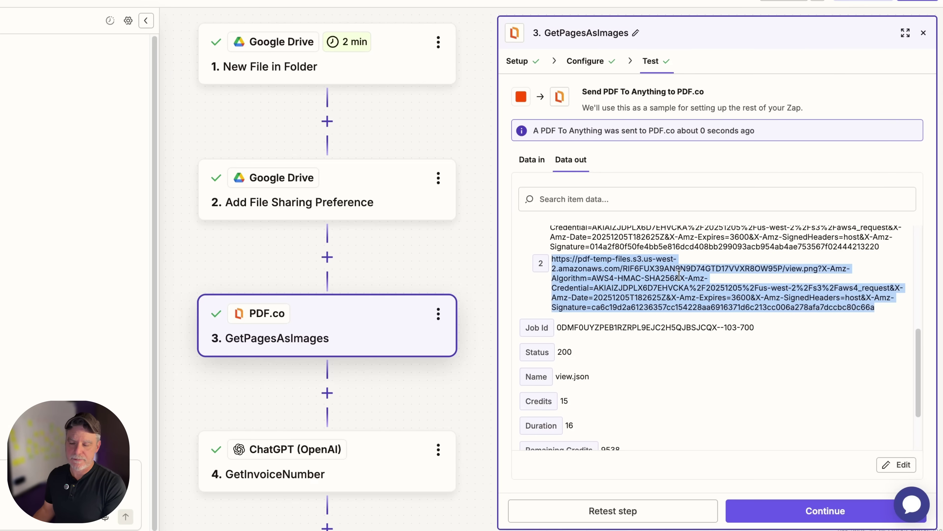
click(682, 283)
scroll(681, 283, up, 6)
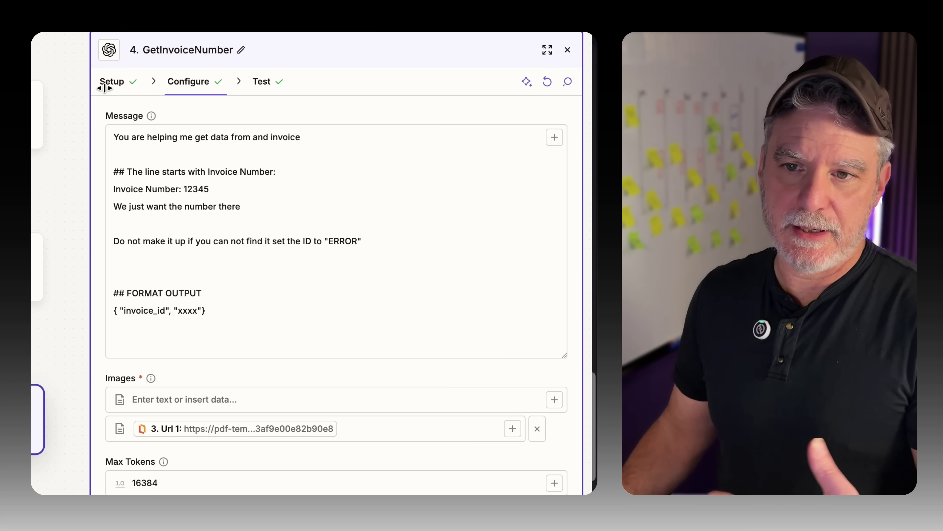
Review step 4's ChatGPT Analyze Images action and focus its invoice-number prompt in the Message box.
click(110, 84)
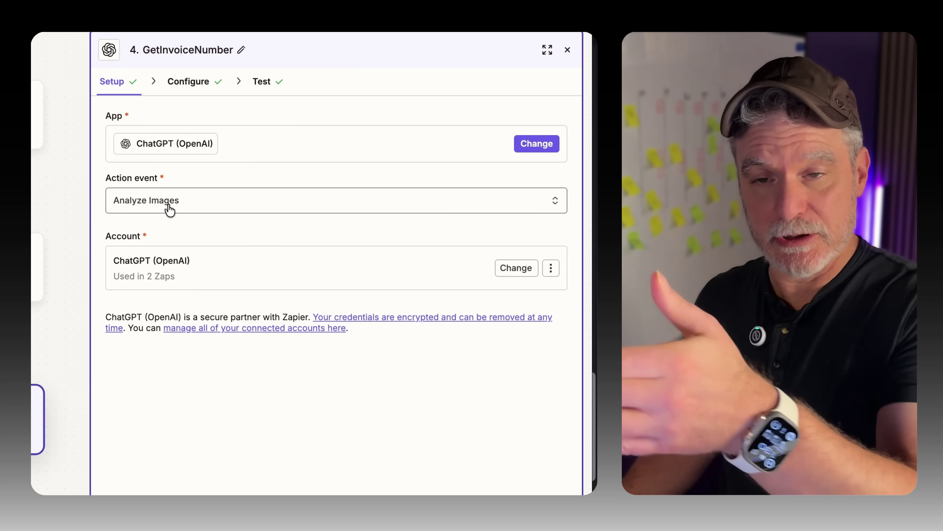
click(179, 83)
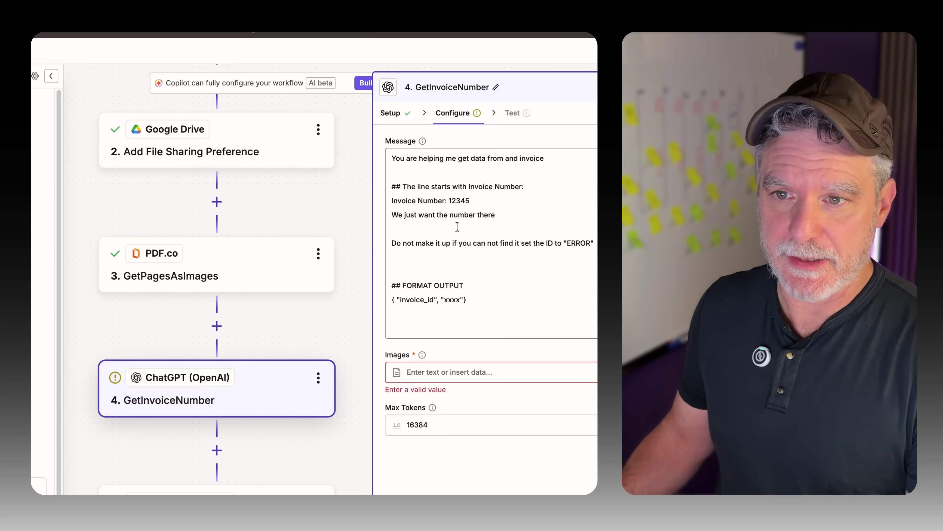
click(388, 118)
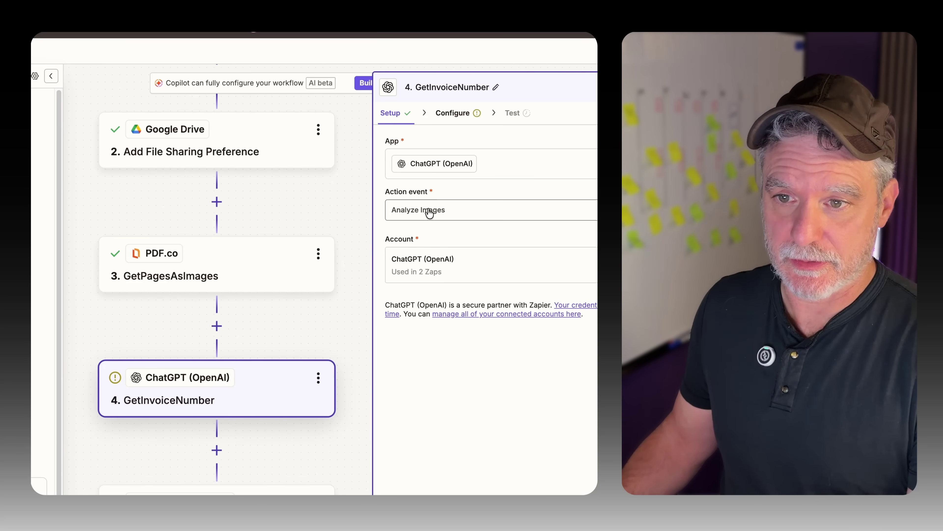
click(446, 117)
click(478, 172)
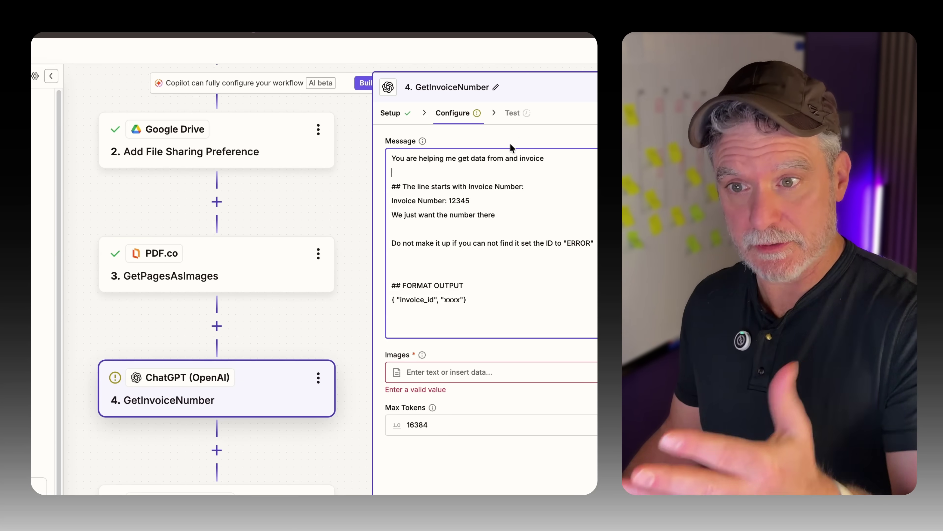
Insert GetPagesAsImages' Url 1 into the GetInvoiceNumber step's Images field.
click(444, 373)
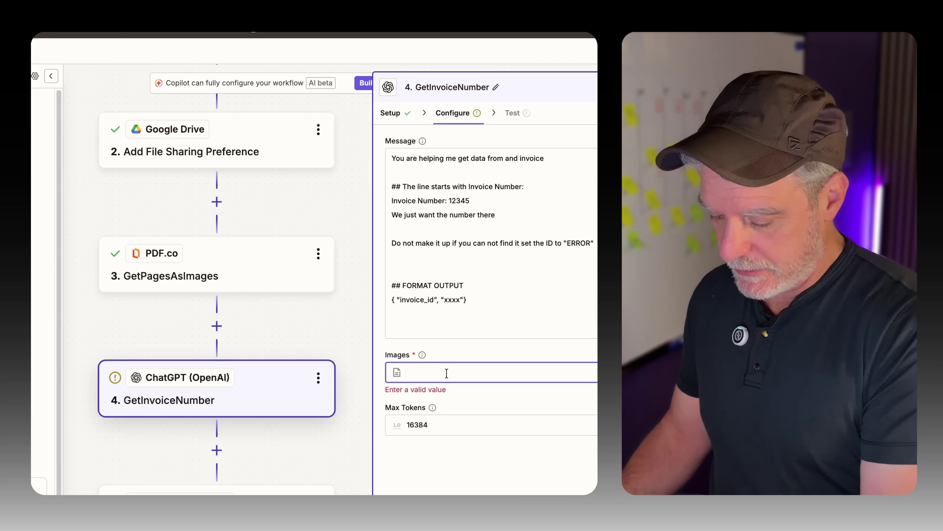
text(/)
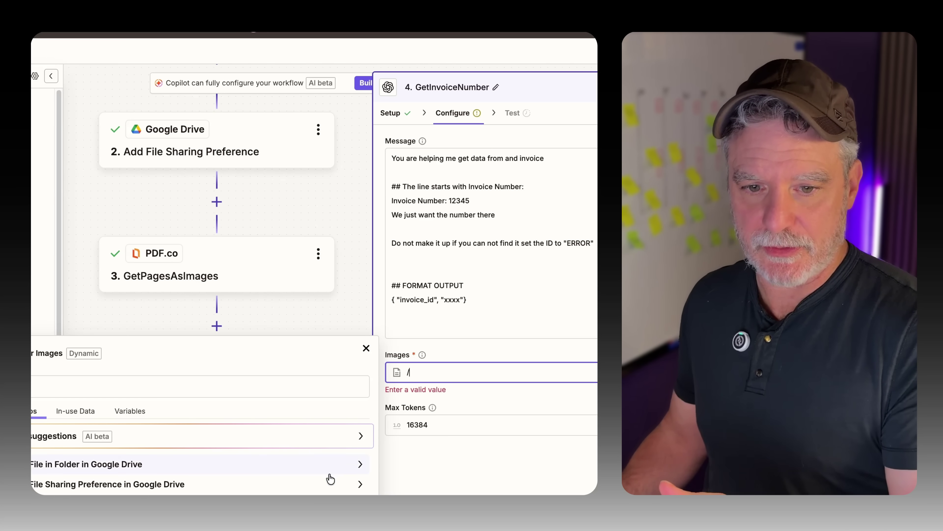
click(331, 503)
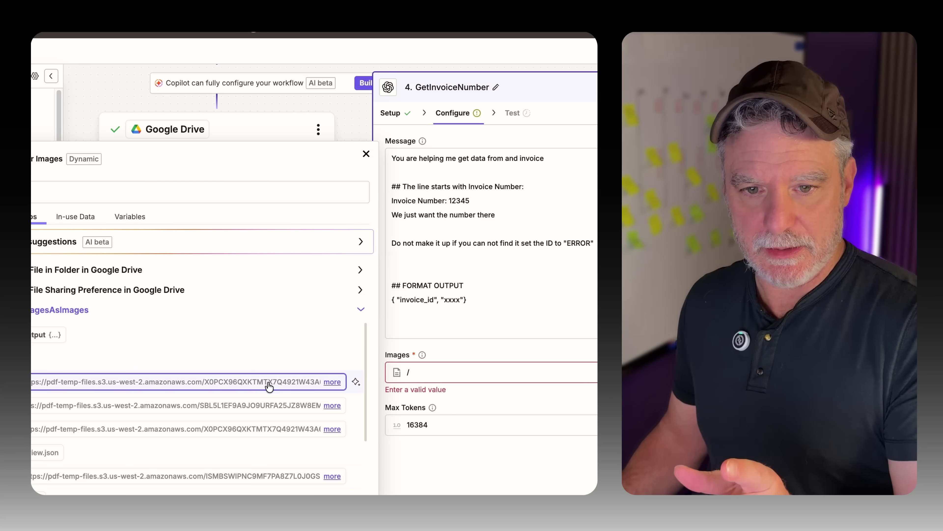
scroll(255, 391, down, 1)
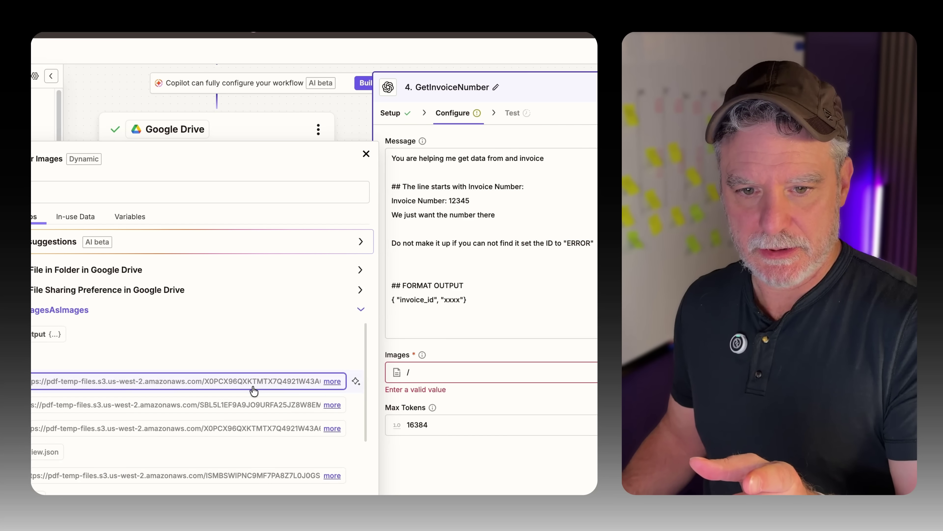
click(254, 390)
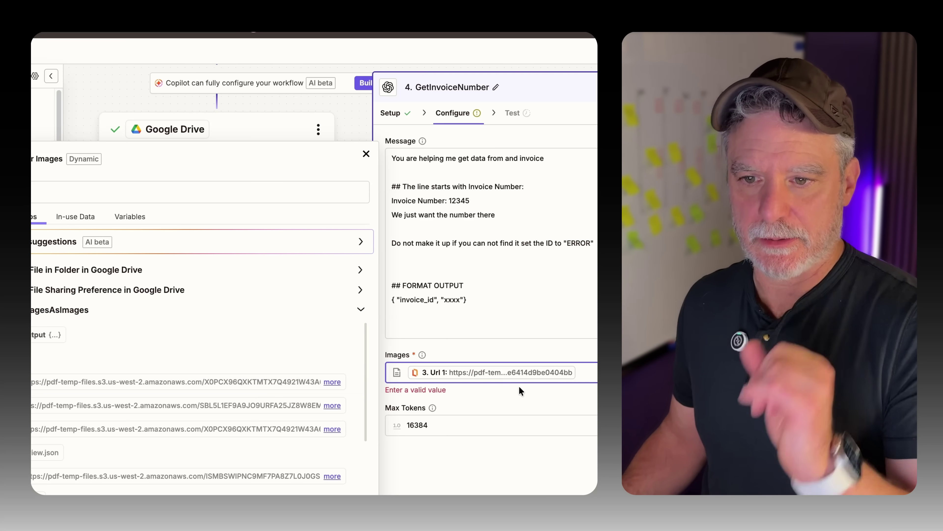
click(581, 316)
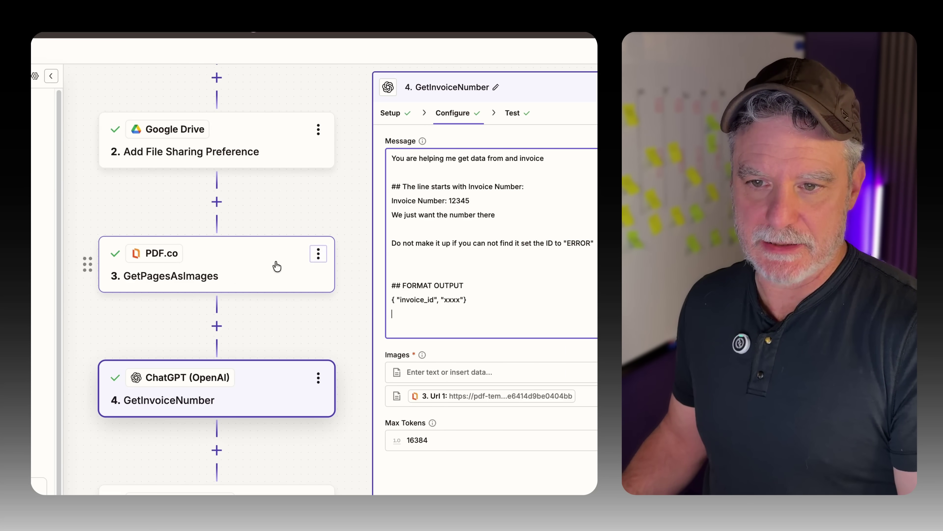
Check the Url 1 link in the GetPagesAsImages test output, returning to GetInvoiceNumber.
click(270, 268)
click(513, 113)
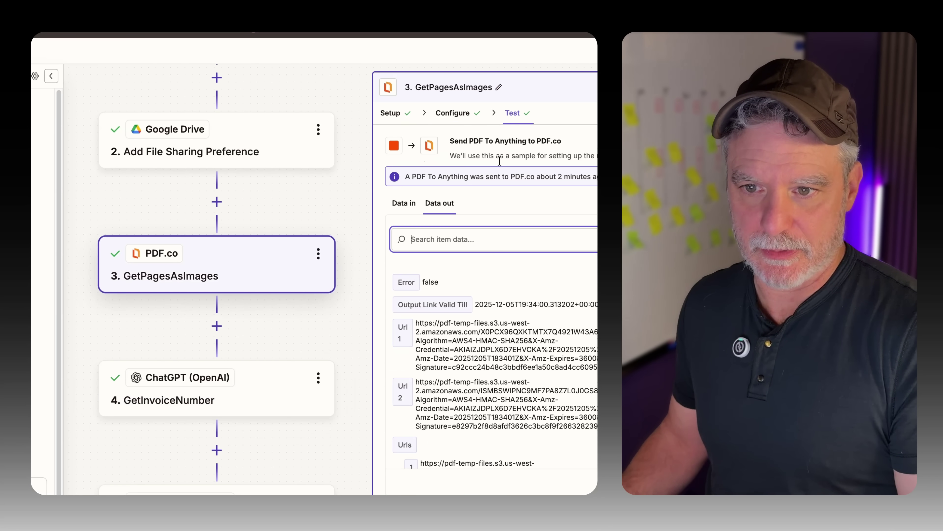
mouse_move(415, 325)
mouse_down()
mouse_move(579, 329)
mouse_move(579, 359)
mouse_move(594, 368)
mouse_up()
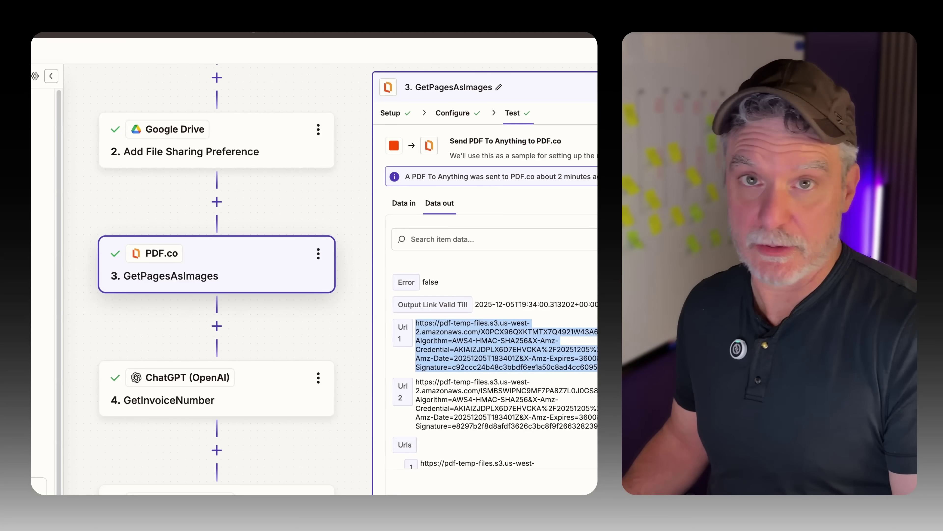
click(259, 382)
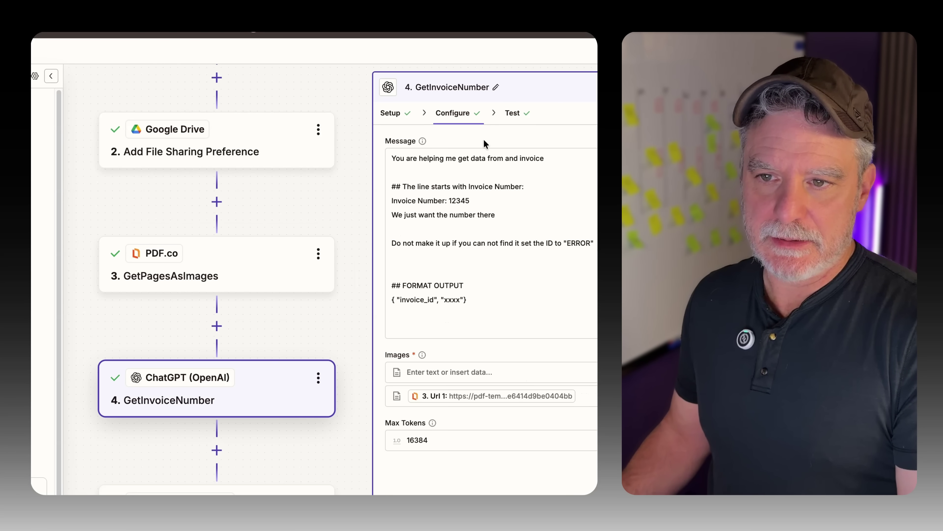
Review GetInvoiceNumber's Max Tokens 16384 and its test output, highlighting invoice number 67890.
click(511, 113)
click(459, 114)
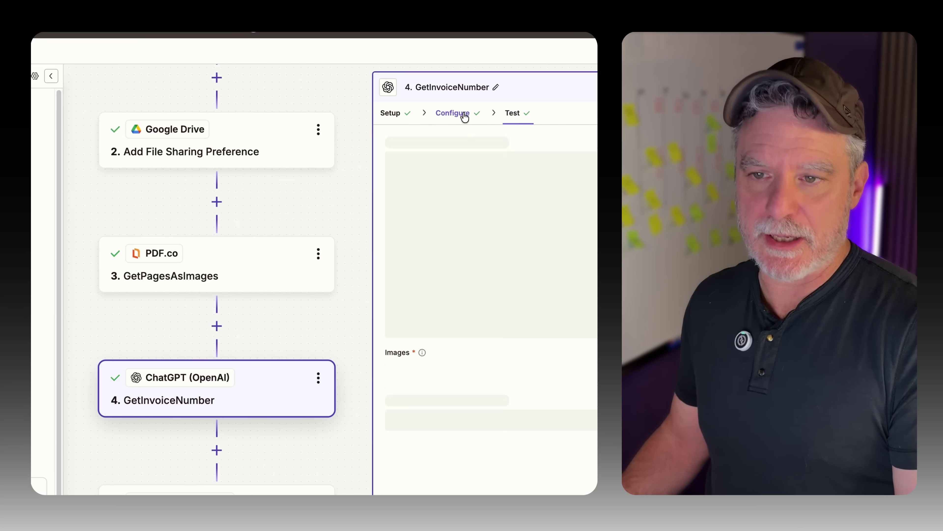
click(434, 438)
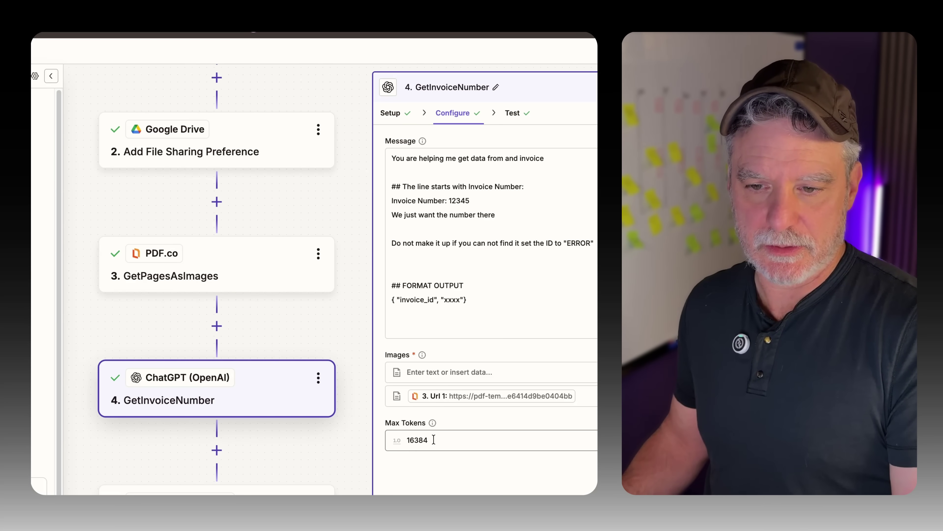
click(512, 113)
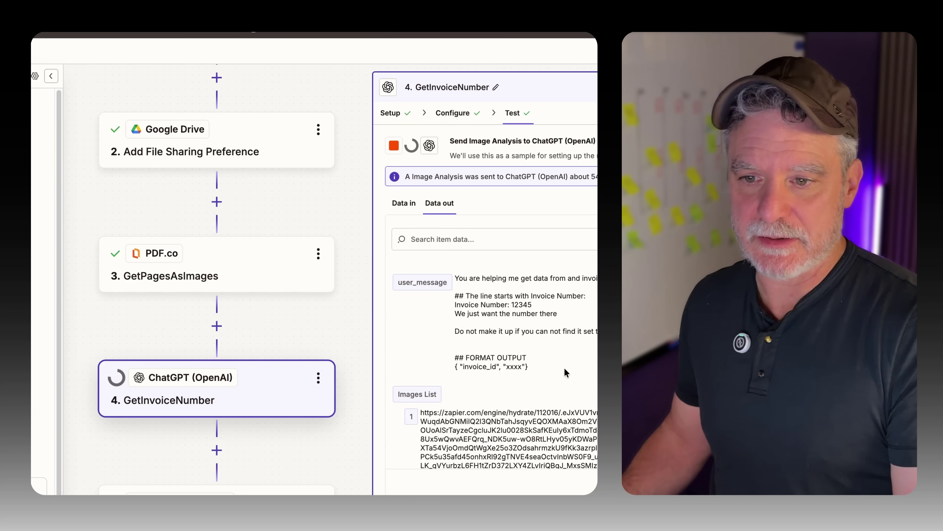
click(405, 208)
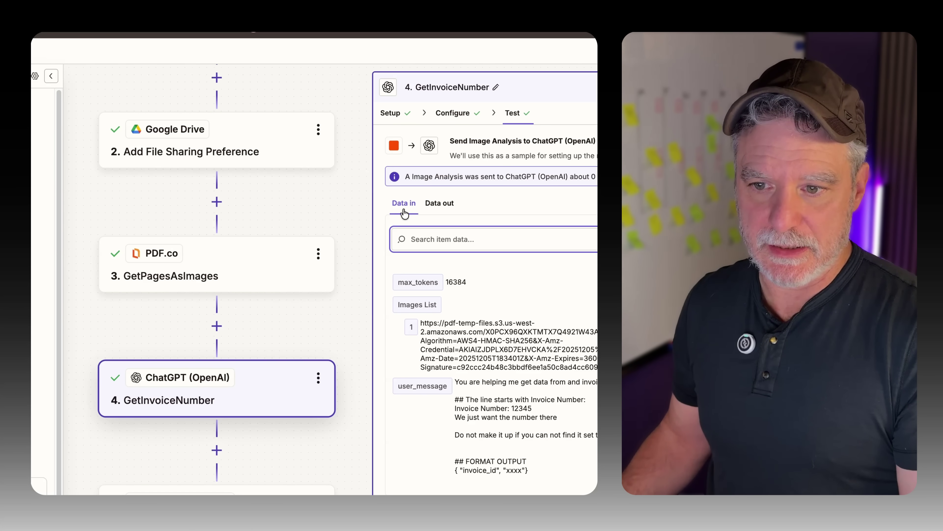
click(436, 205)
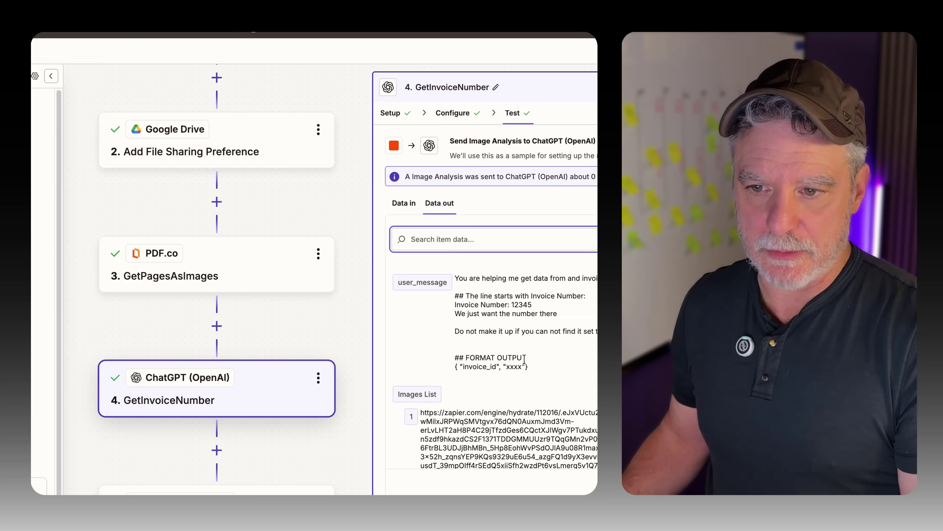
scroll(577, 432, down, 2)
drag(542, 456, 502, 456)
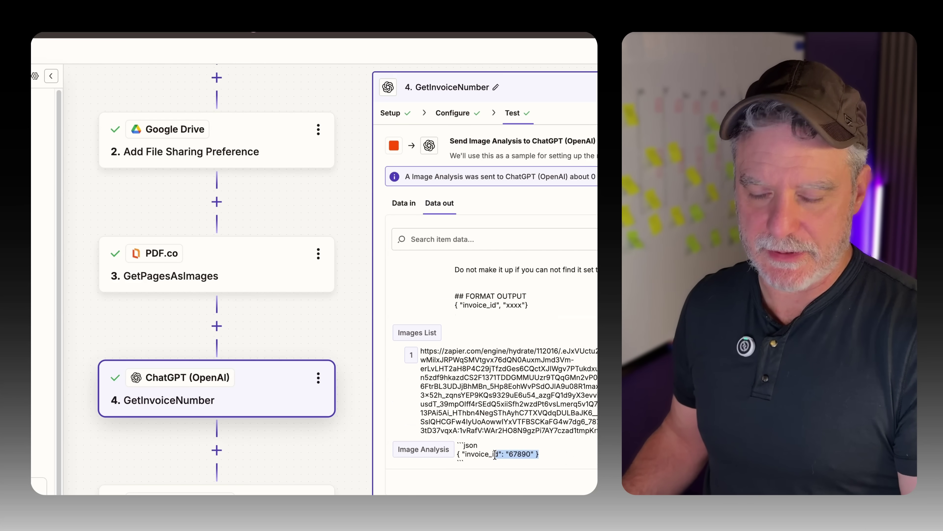
Compare 67890 with the invoice PDF's first page, then open the GetDateFromLastPage step.
key(super+Tab)
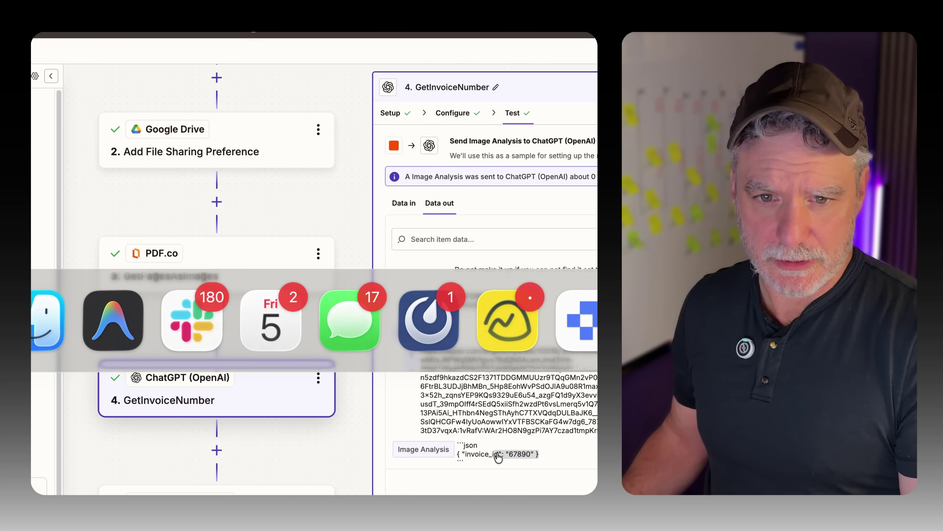
key(super+Tab)
scroll(464, 275, up, 3)
click(207, 170)
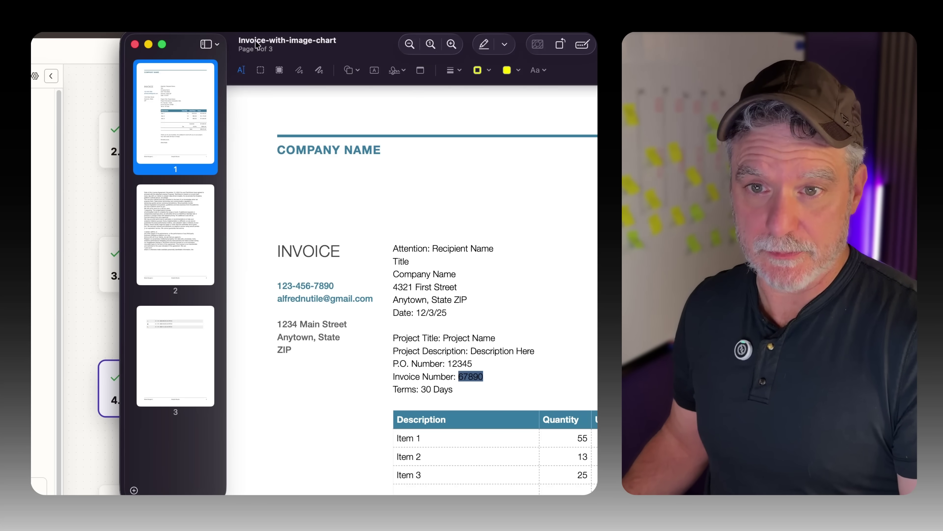
click(79, 153)
scroll(223, 305, down, 3)
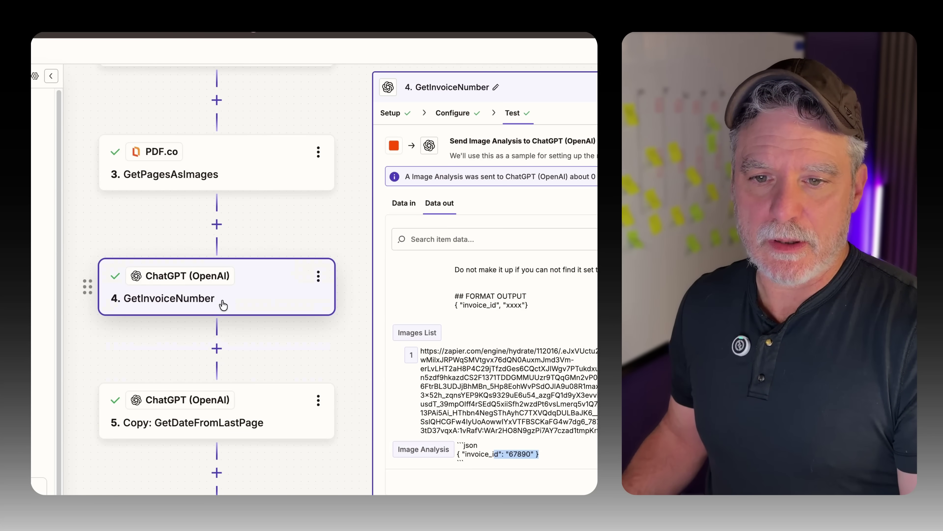
click(261, 420)
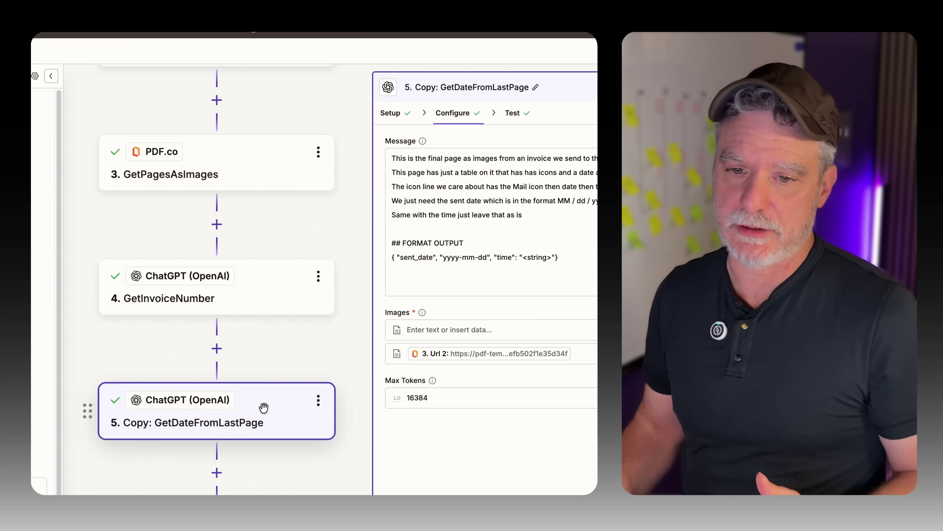
scroll(288, 385, down, 2)
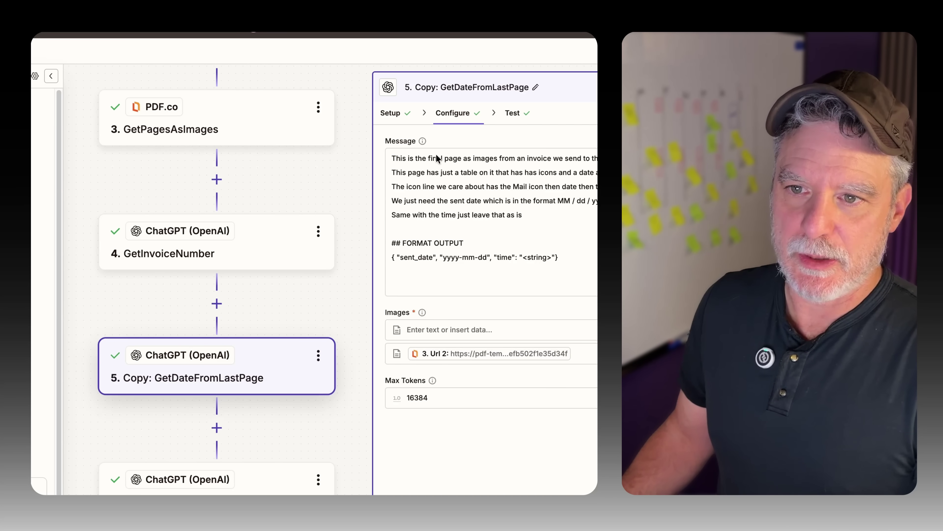
click(583, 261)
triple_click(474, 260)
click(394, 271)
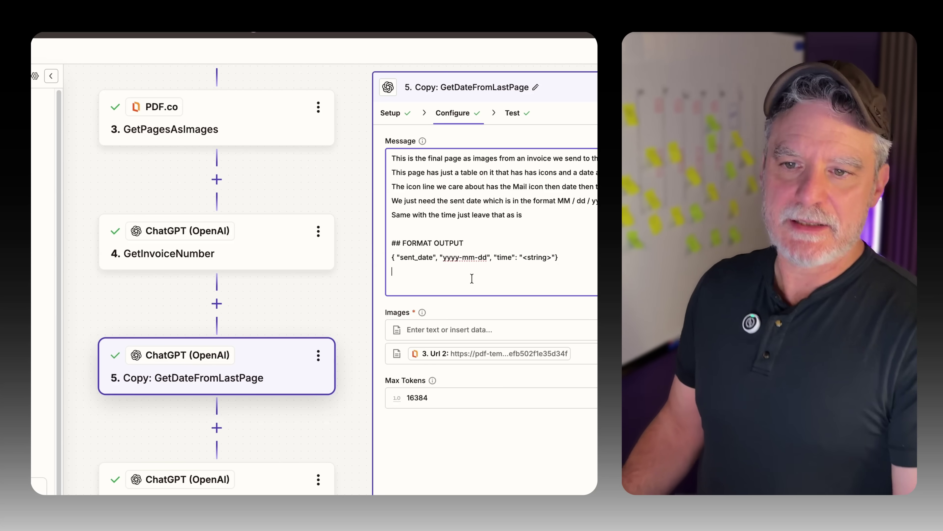
drag(572, 258, 377, 263)
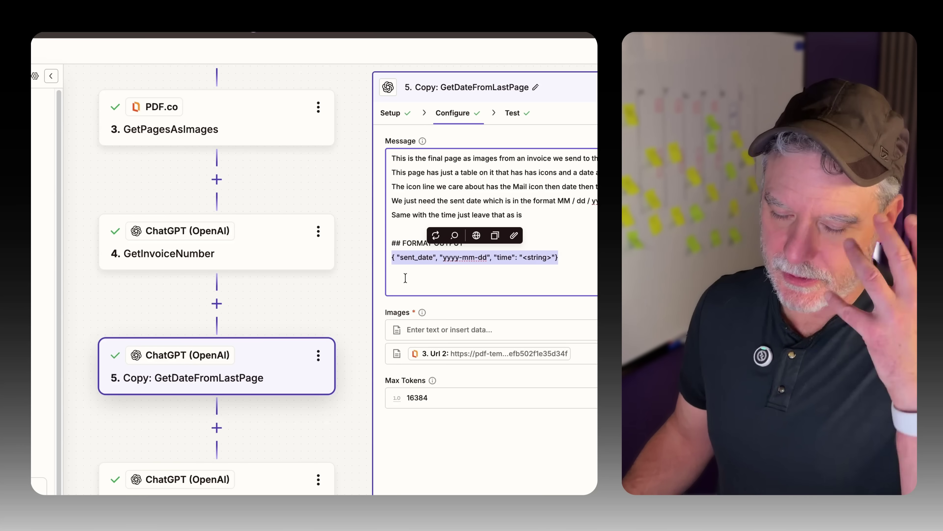
click(409, 285)
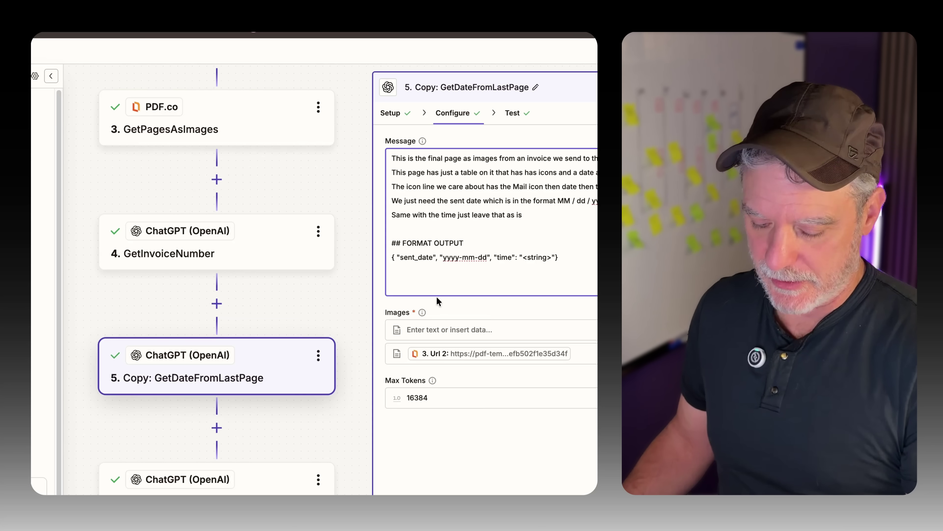
Find the extracted sent date and time in step 5's Image Analysis output, then switch to the invoice PDF.
click(509, 115)
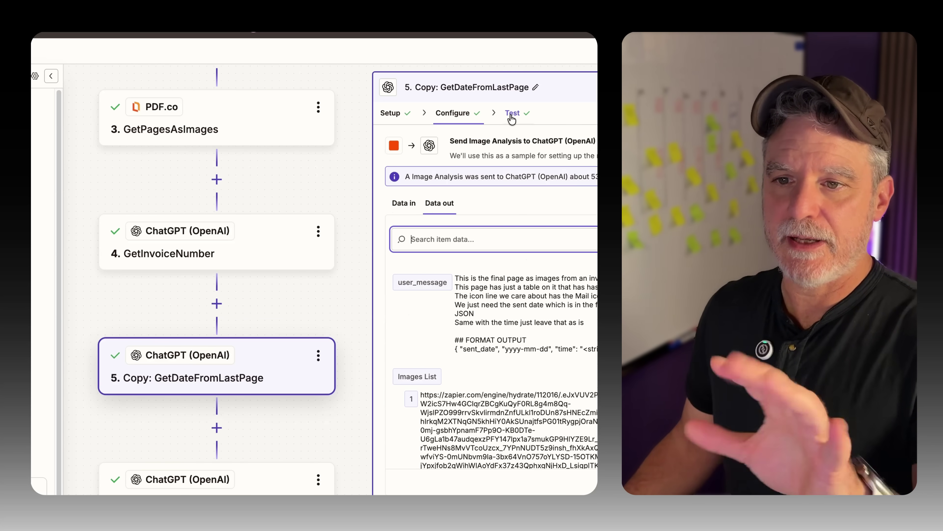
scroll(498, 325, down, 3)
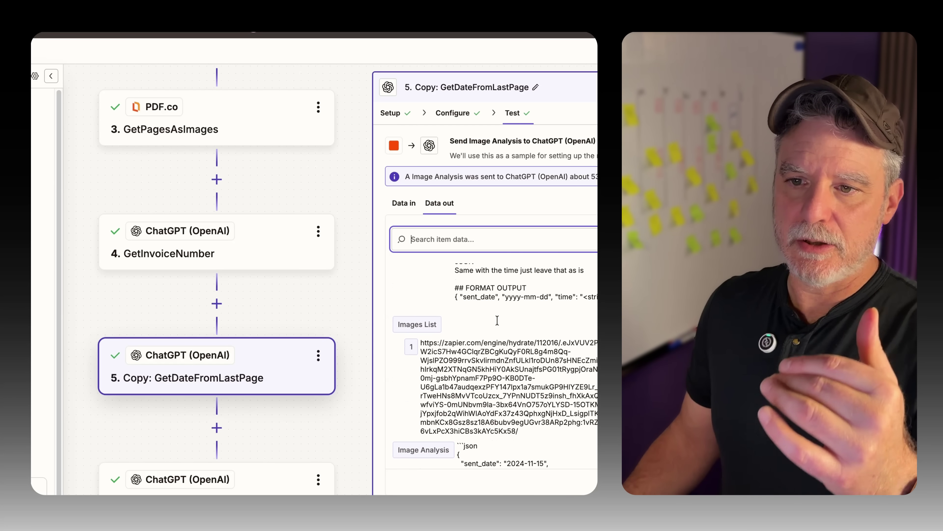
scroll(513, 462, up, 3)
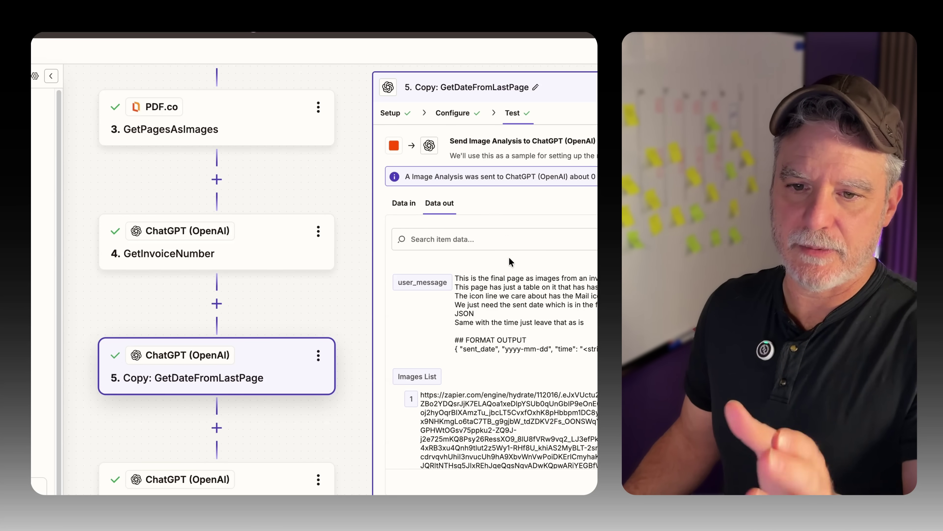
scroll(533, 334, down, 2)
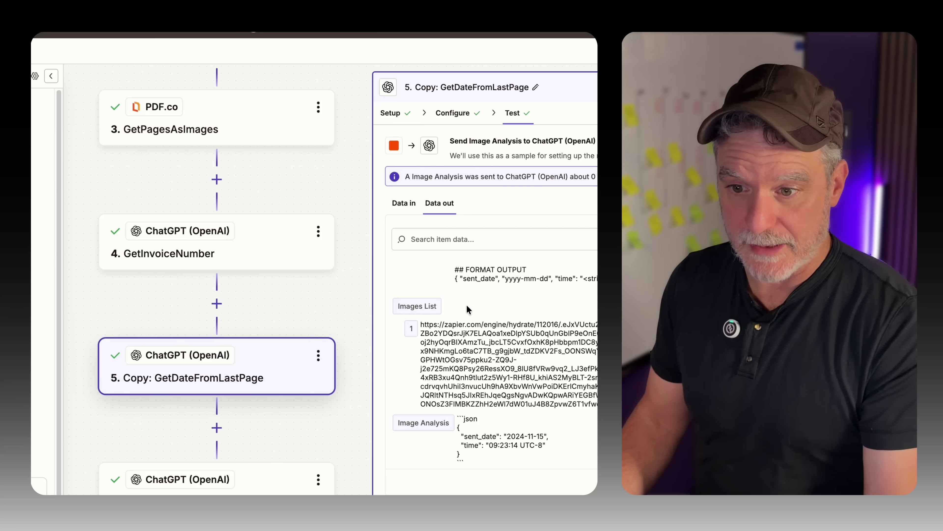
key(super+Tab)
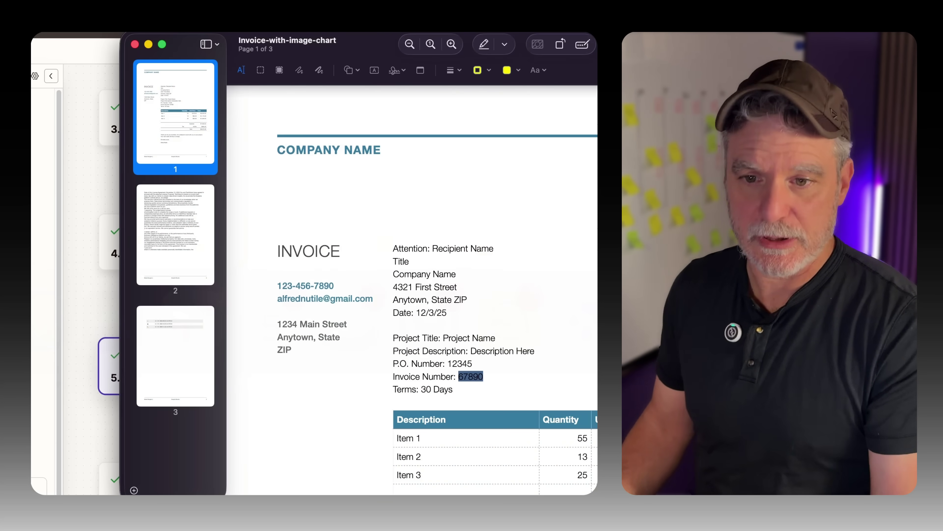
Go to the invoice's third page and look over its timestamp table image.
scroll(360, 400, down, 5)
click(185, 358)
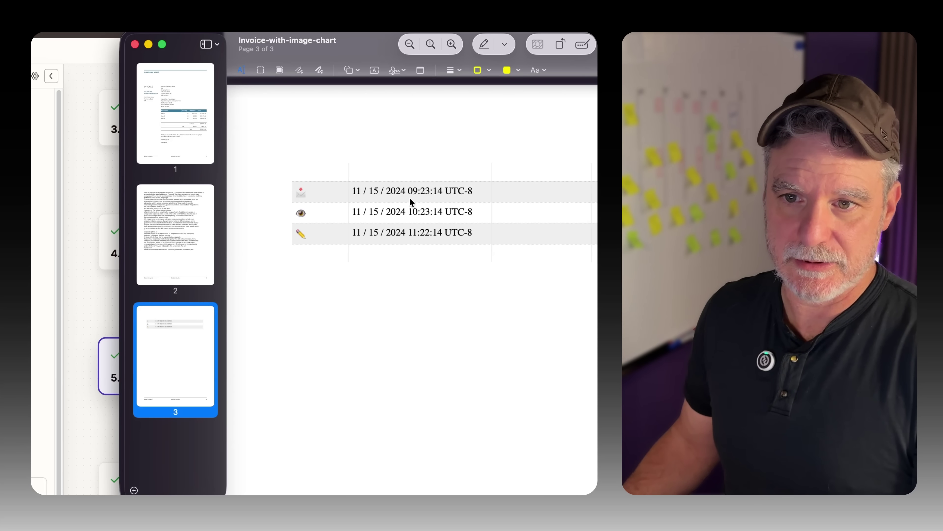
right_click(356, 204)
click(292, 298)
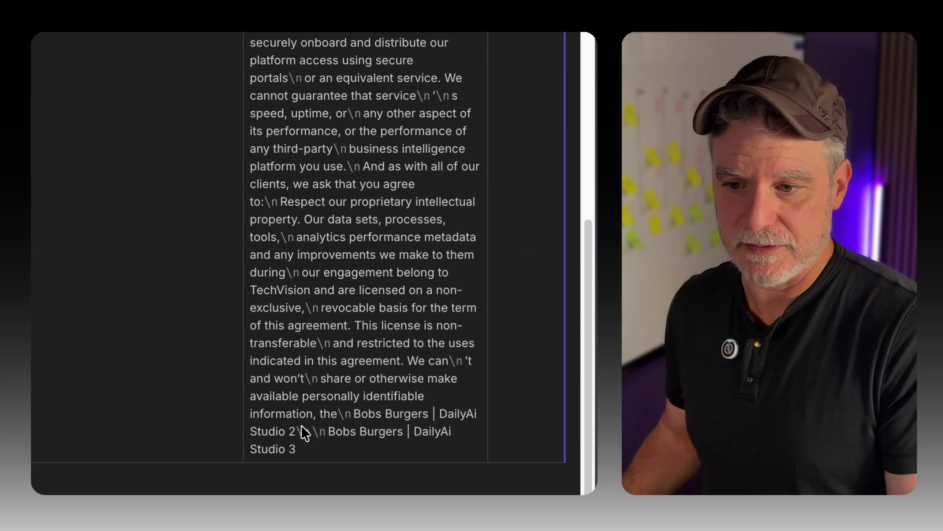
drag(288, 449, 221, 259)
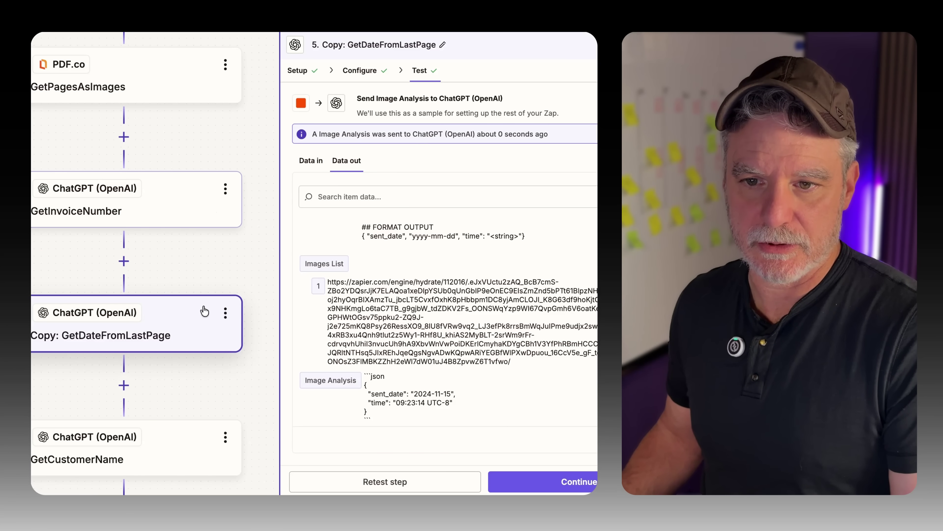
scroll(200, 301, down, 3)
scroll(200, 301, right, 3)
click(181, 266)
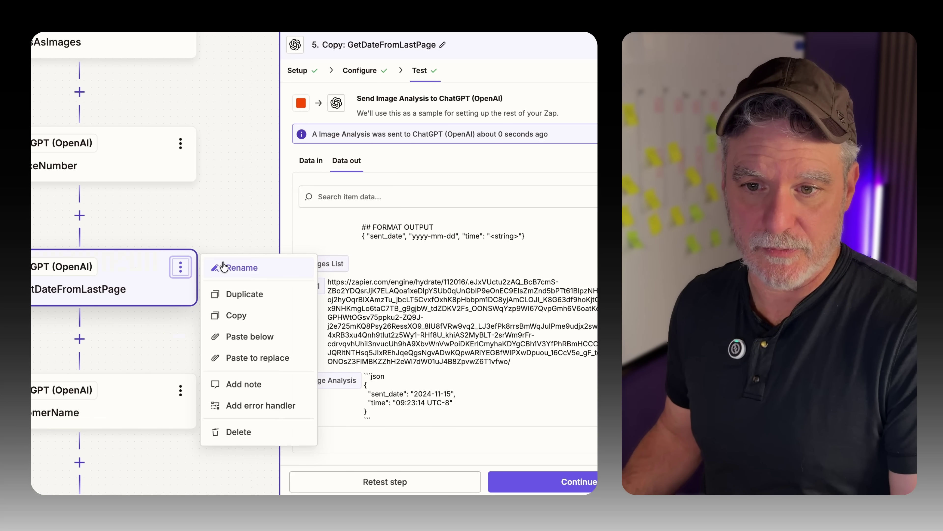
click(211, 222)
scroll(223, 215, left, 4)
scroll(223, 216, down, 1)
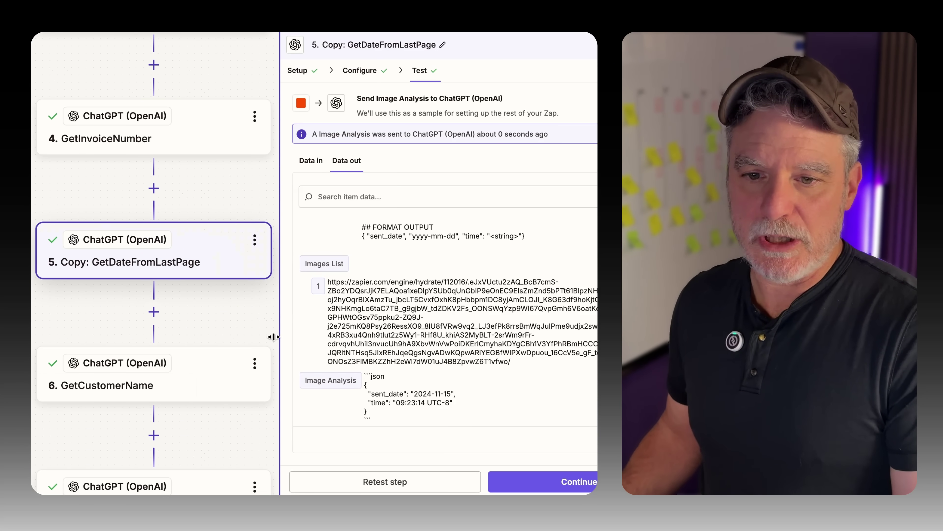
Retest step 6 GetCustomerName, then open step 7 ConvertToJSON.
click(226, 368)
key(super+Tab)
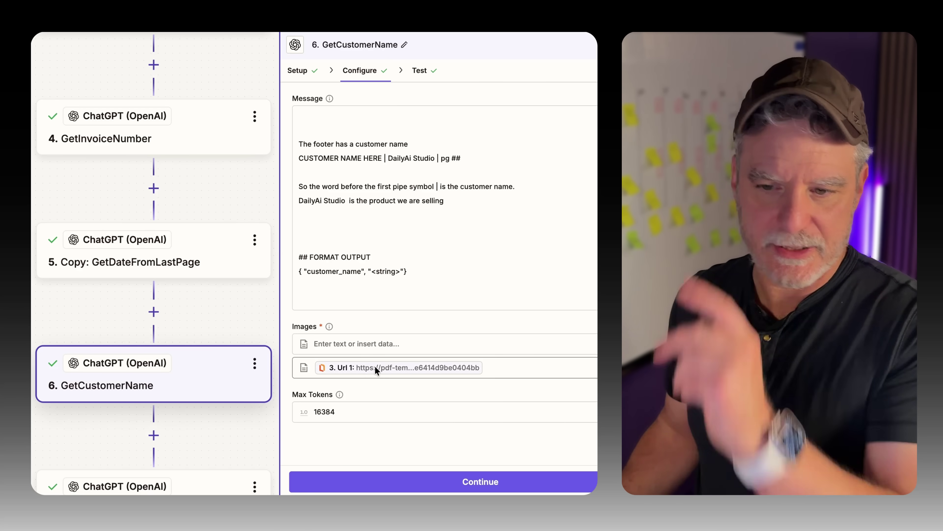
click(418, 70)
click(375, 483)
scroll(177, 394, down, 3)
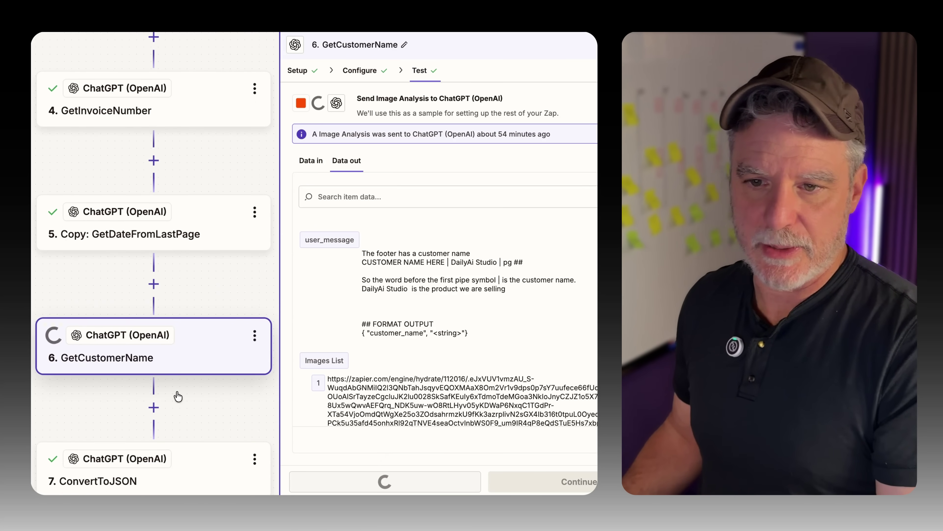
click(177, 394)
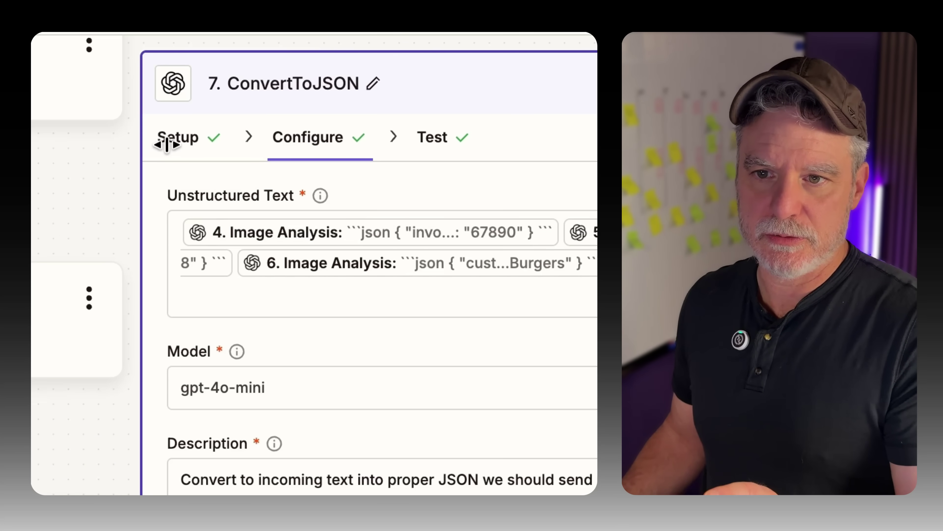
Check ConvertToJSON's app setup, then type / in Unstructured Text to list steps 1–6 data.
click(179, 146)
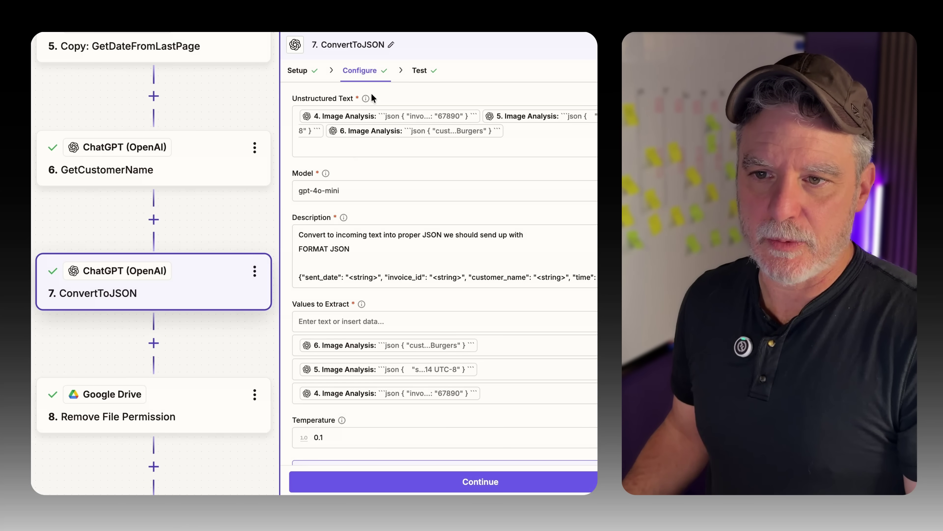
click(539, 143)
text(/)
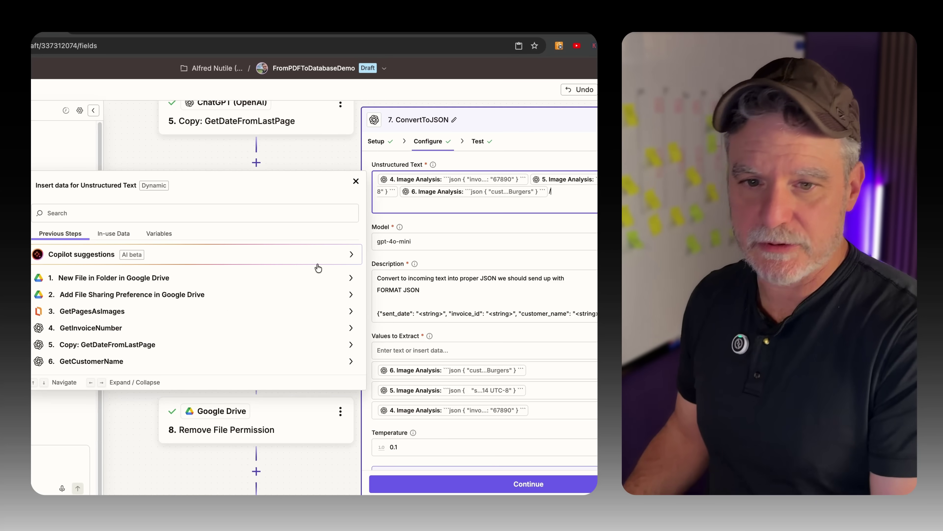
Expand GetDateFromLastPage's outputs, then dismiss the insert-data list without inserting anything.
click(94, 353)
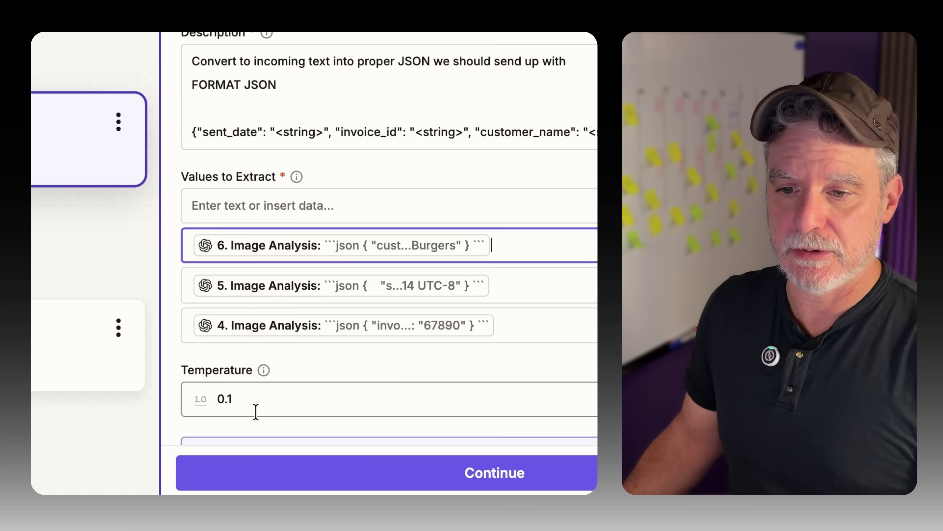
click(256, 411)
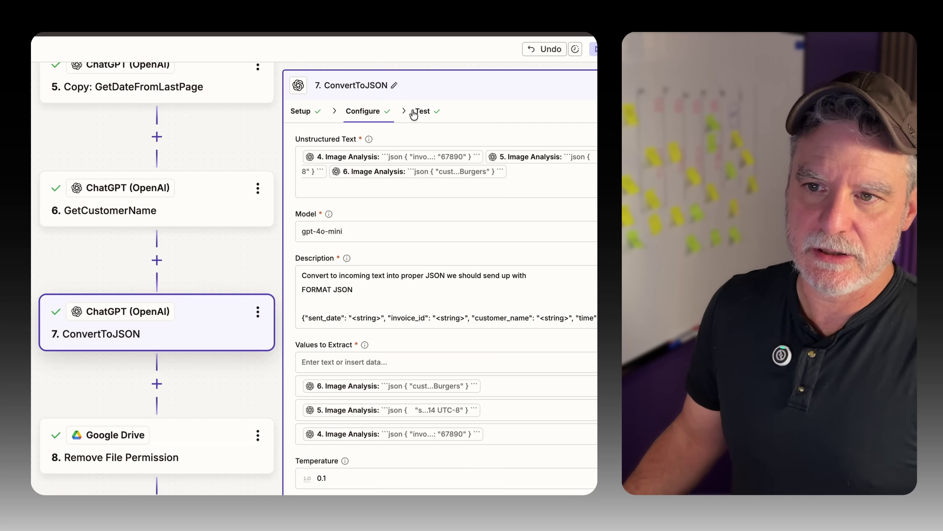
Review ConvertToJSON's test output, which now returns invoice ID 67890.
click(415, 116)
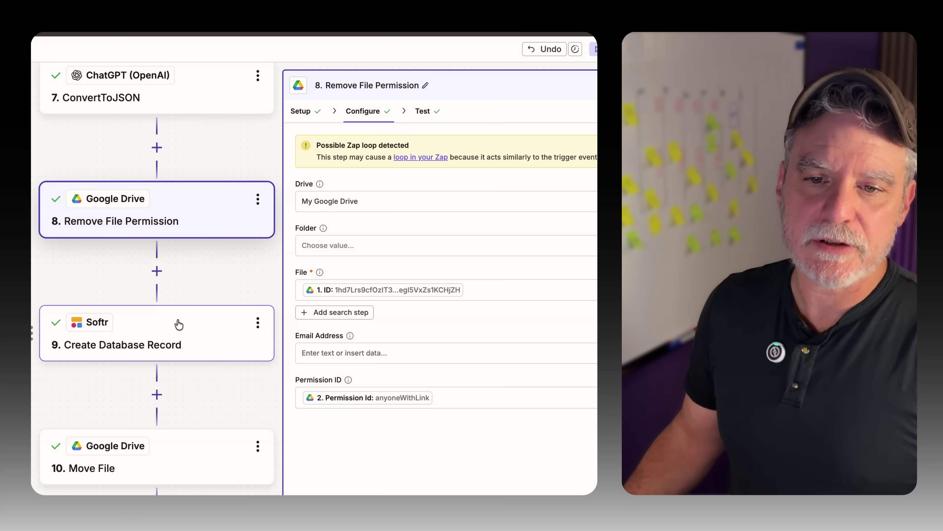
Bring up the Softr Create Database Record step and focus its Invoice ID mapping.
click(170, 320)
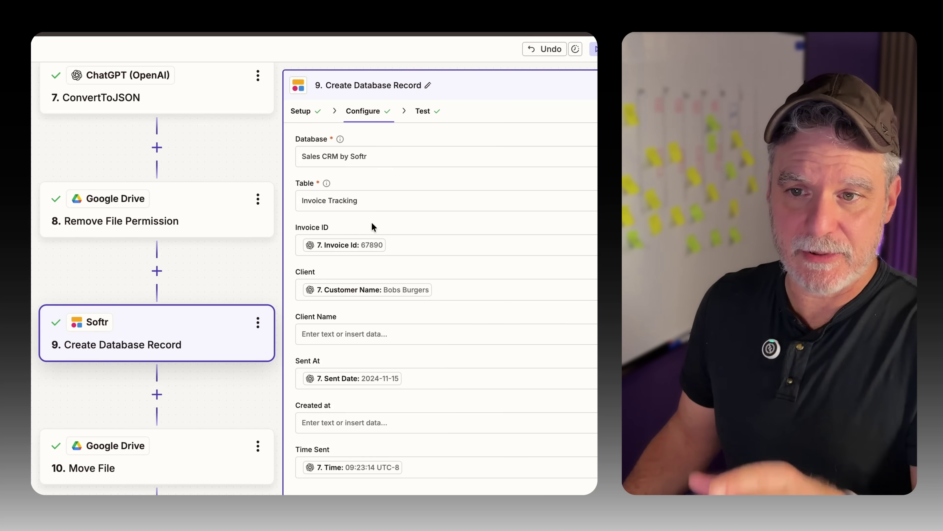
click(405, 245)
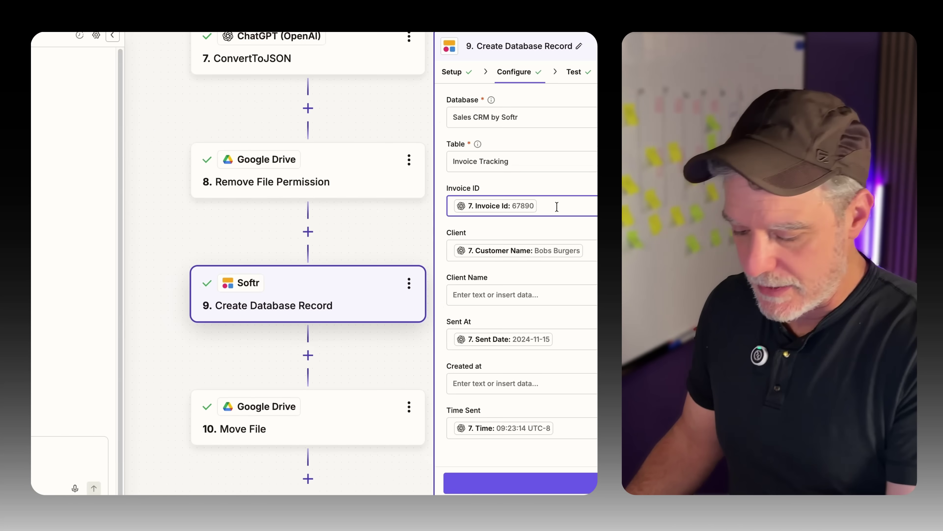
Leave Invoice ID mapped to ConvertToJSON's Invoice Id and delete Softr's old 12,345 test row.
text(/)
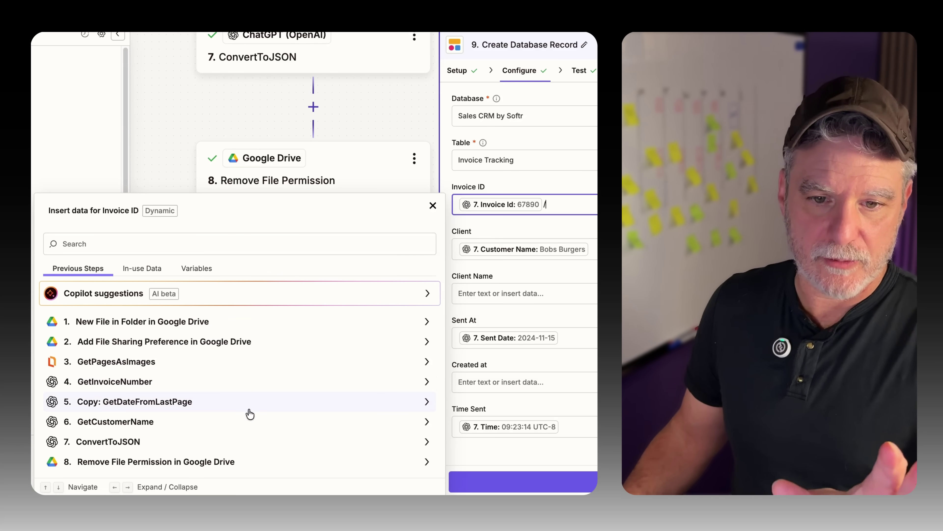
click(131, 446)
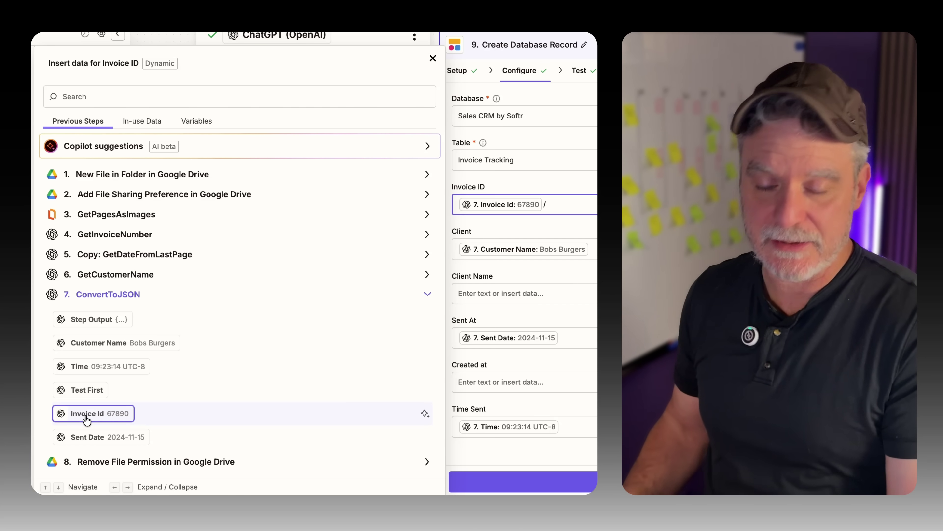
key(Escape)
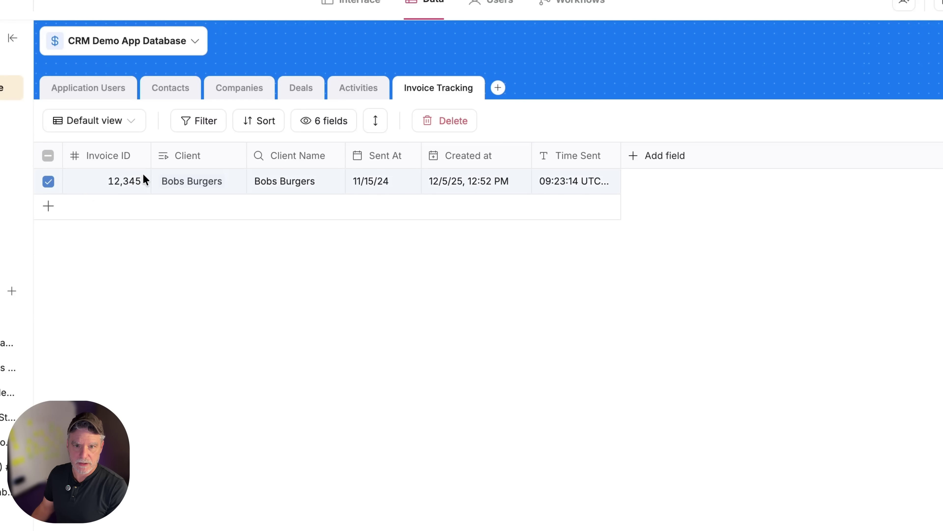
click(422, 120)
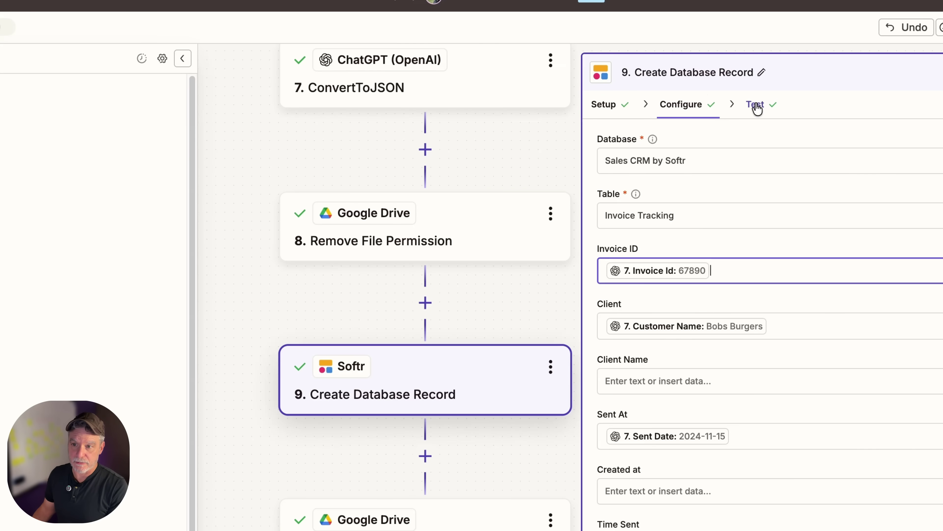
Test step 9, creating invoice 67,890 for Bobs Burgers in Softr's Invoice Tracking table.
click(756, 105)
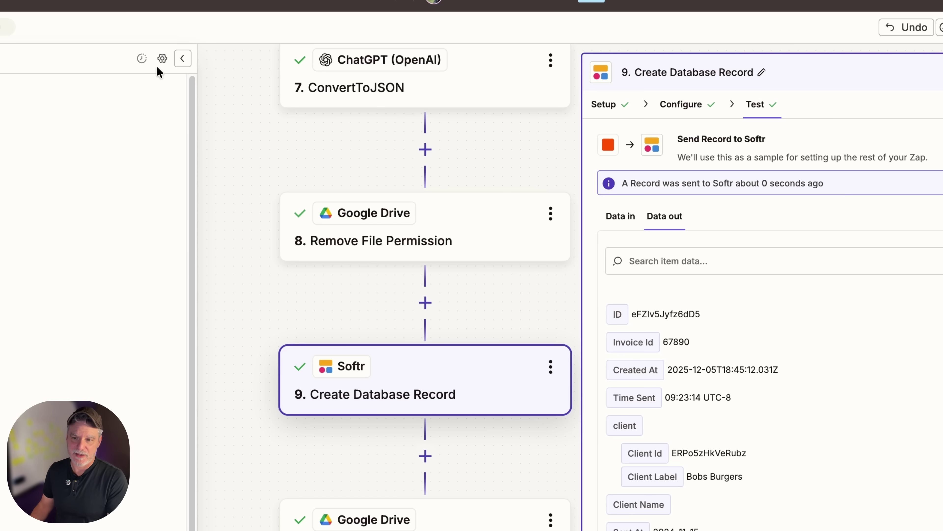
Show step 10 Move File, which moves the trigger file to the Completed folder.
scroll(428, 415, down, 3)
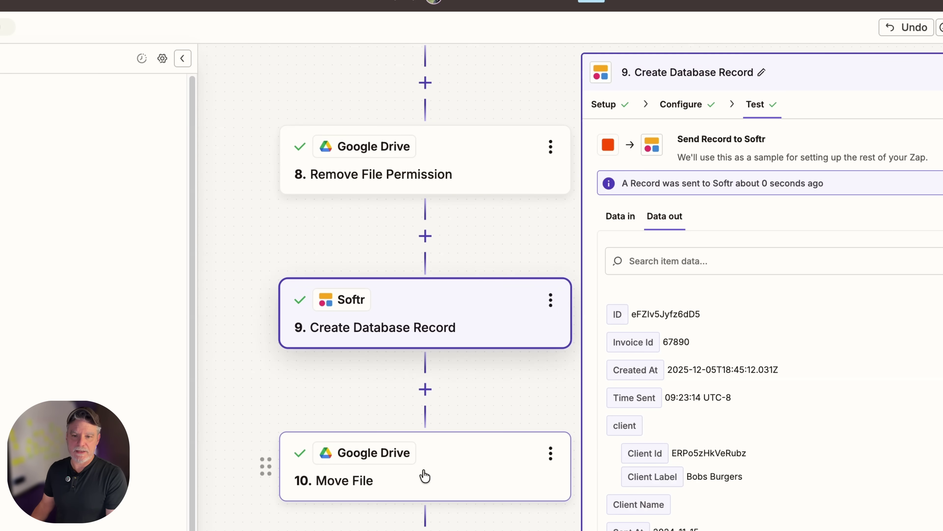
click(423, 469)
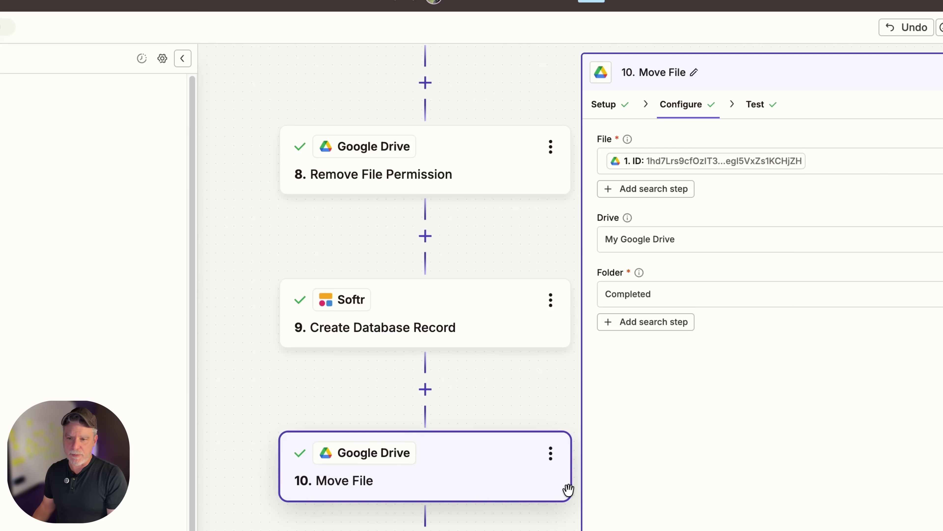
Check the Move File test result showing the file moved about 52 minutes ago.
click(757, 103)
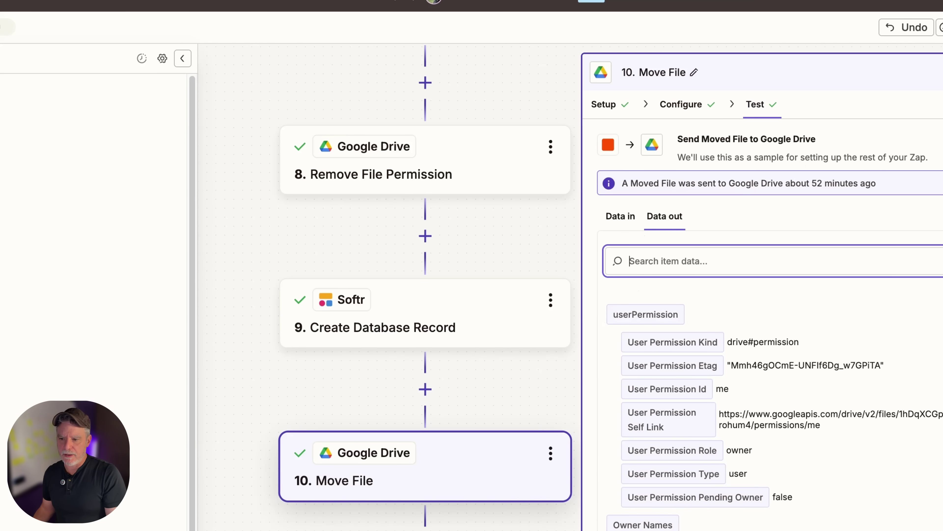